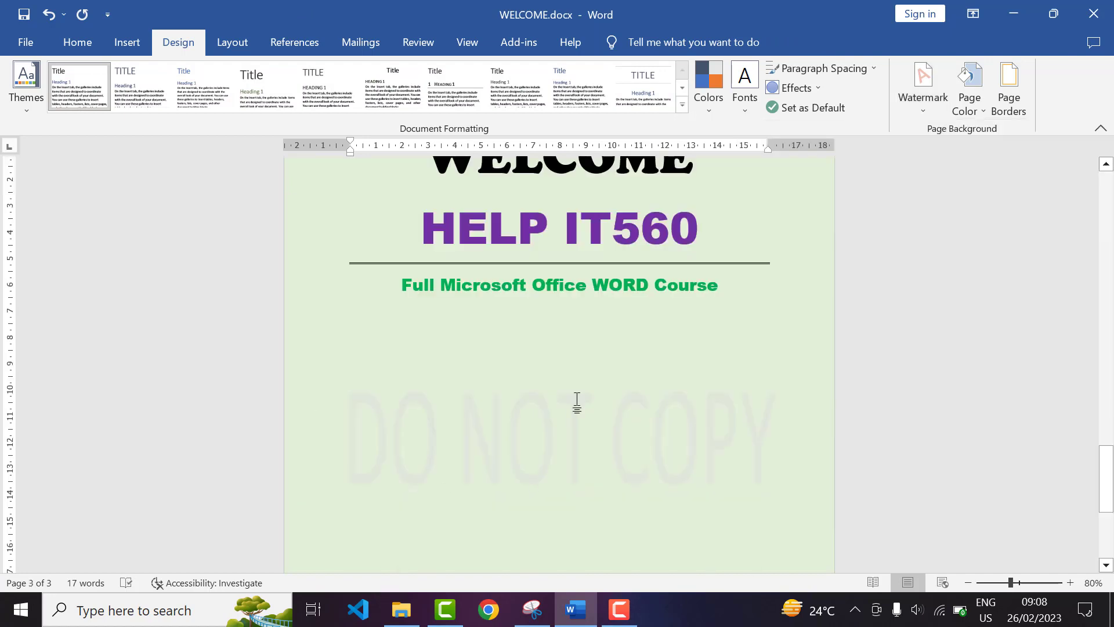
Change the page color to light blue and add a Box page border to the whole document.
left_click(969, 96)
left_click(1056, 169)
left_click(1008, 87)
left_click(543, 415)
left_click(344, 187)
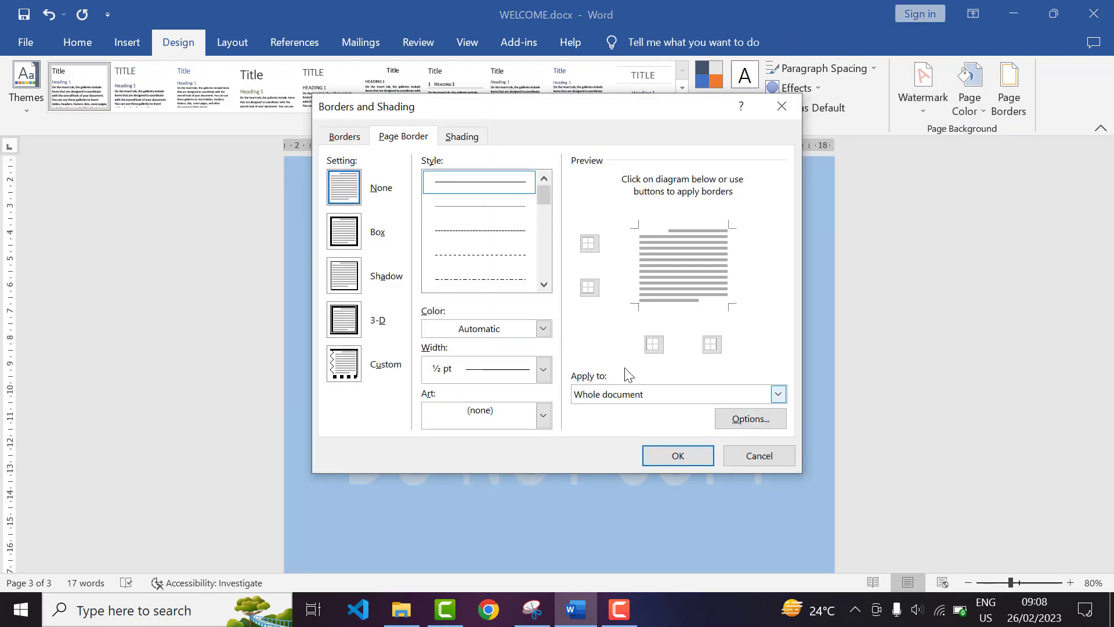
left_click(344, 231)
left_click(677, 456)
Examine the available paper sizes and the reference, mailing, review and help commands for the document.
scroll(667, 453, "up", 6)
left_click(232, 43)
scroll(339, 276, "up", 4)
left_click(121, 87)
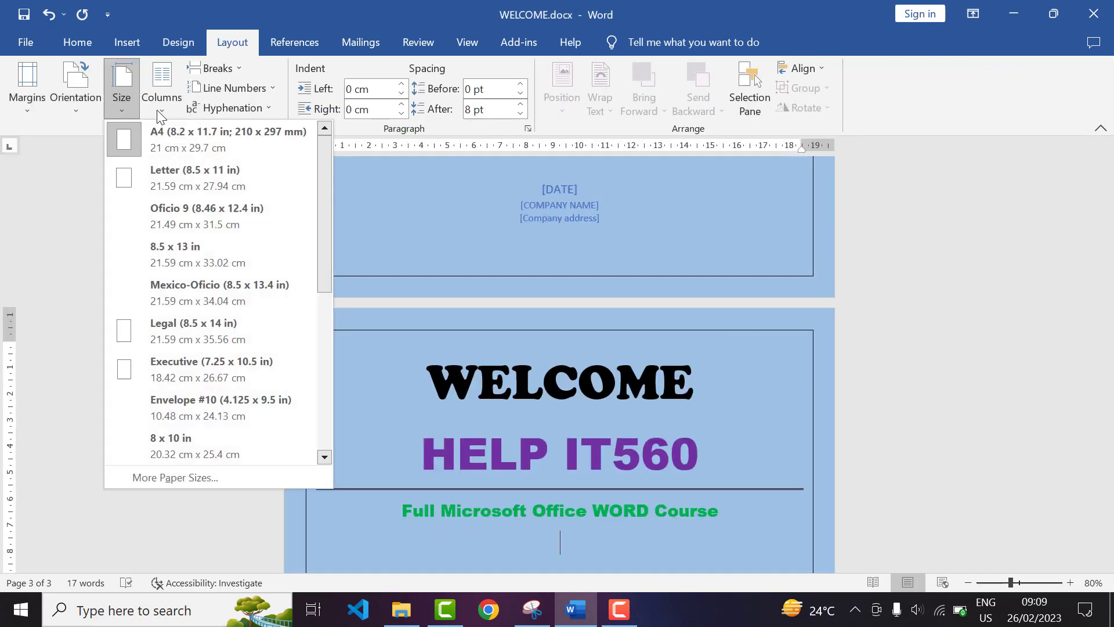
left_click(294, 42)
left_click(294, 42)
scroll(624, 507, "up", 5)
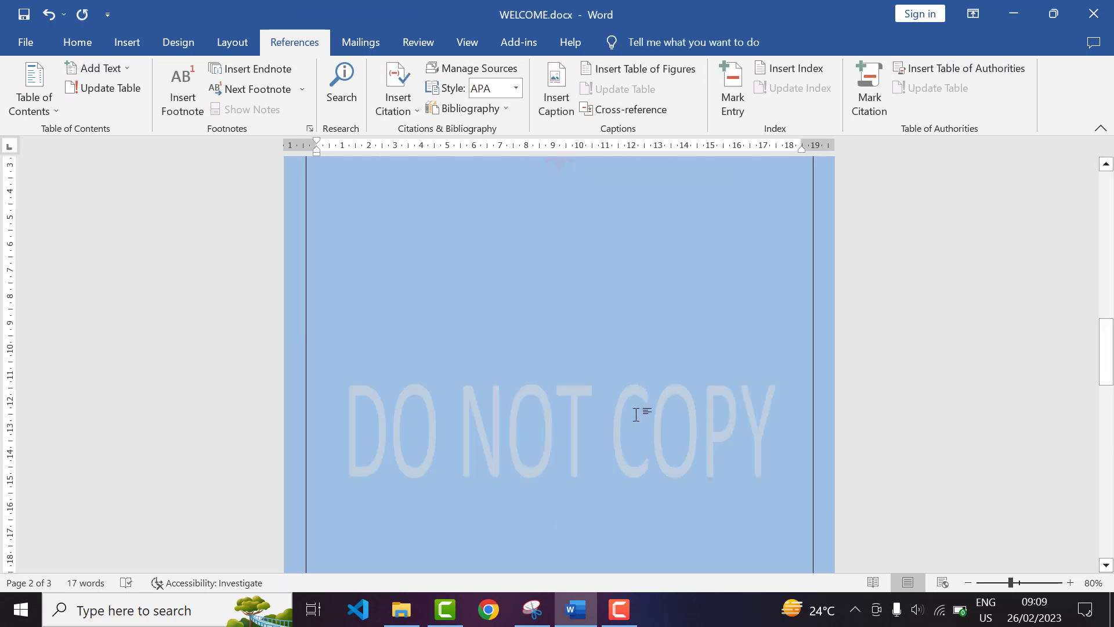
left_click(360, 42)
left_click(417, 43)
scroll(541, 435, "down", 1)
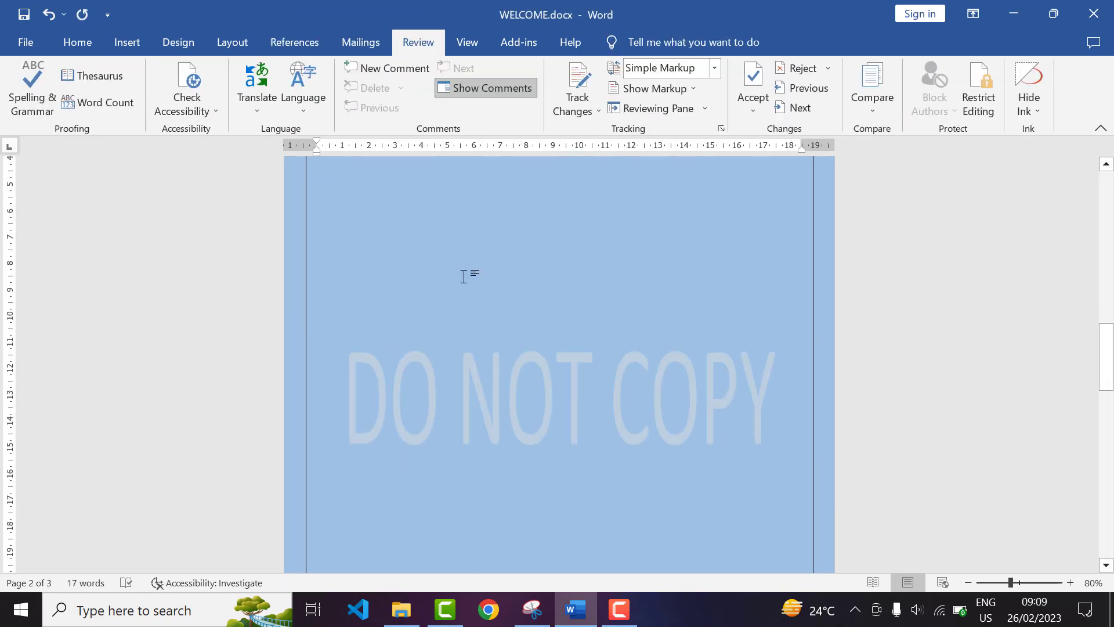
left_click(570, 42)
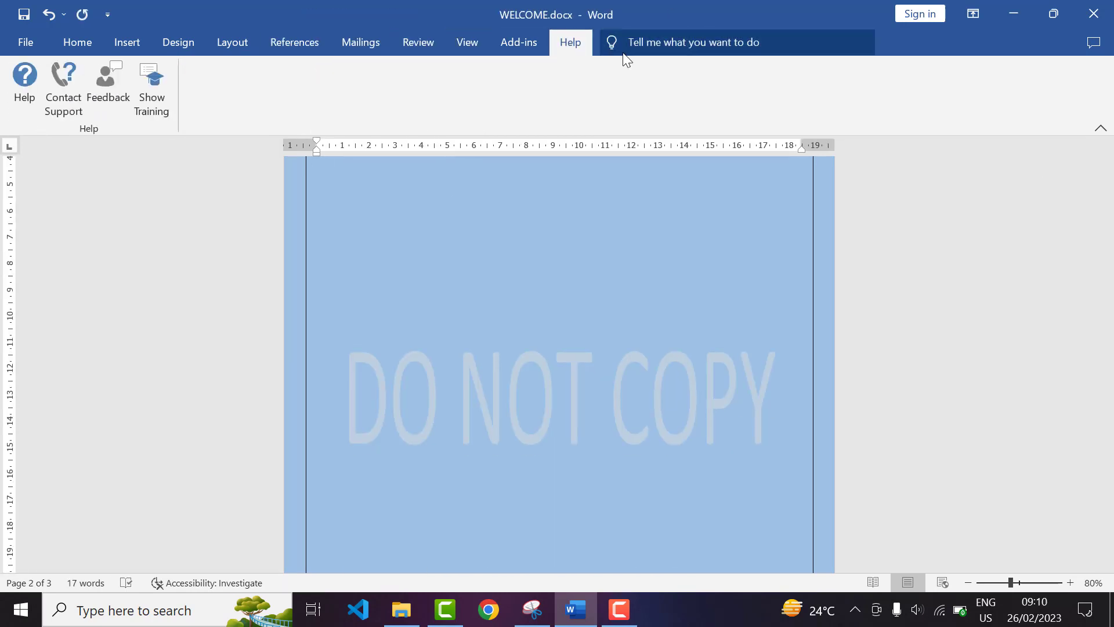
left_click(664, 46)
left_click(679, 83)
left_click(598, 365)
Examine the print settings and preview the document through page 3.
left_click(29, 44)
left_click(43, 124)
left_click(23, 50)
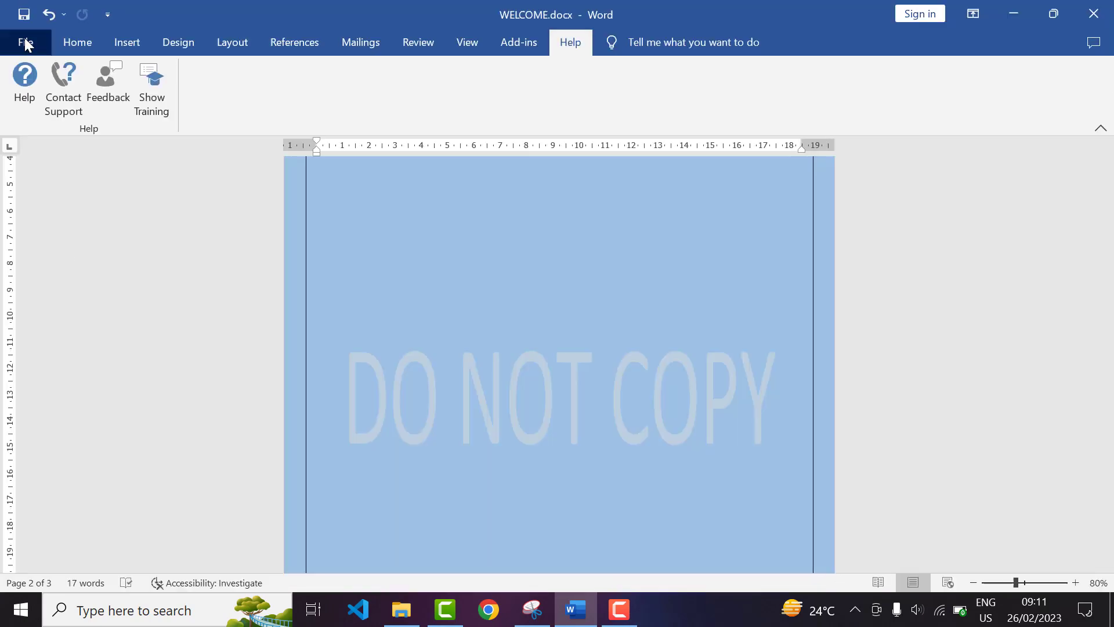
left_click(20, 40)
left_click(55, 351)
left_click_drag(1099, 355, 1099, 470)
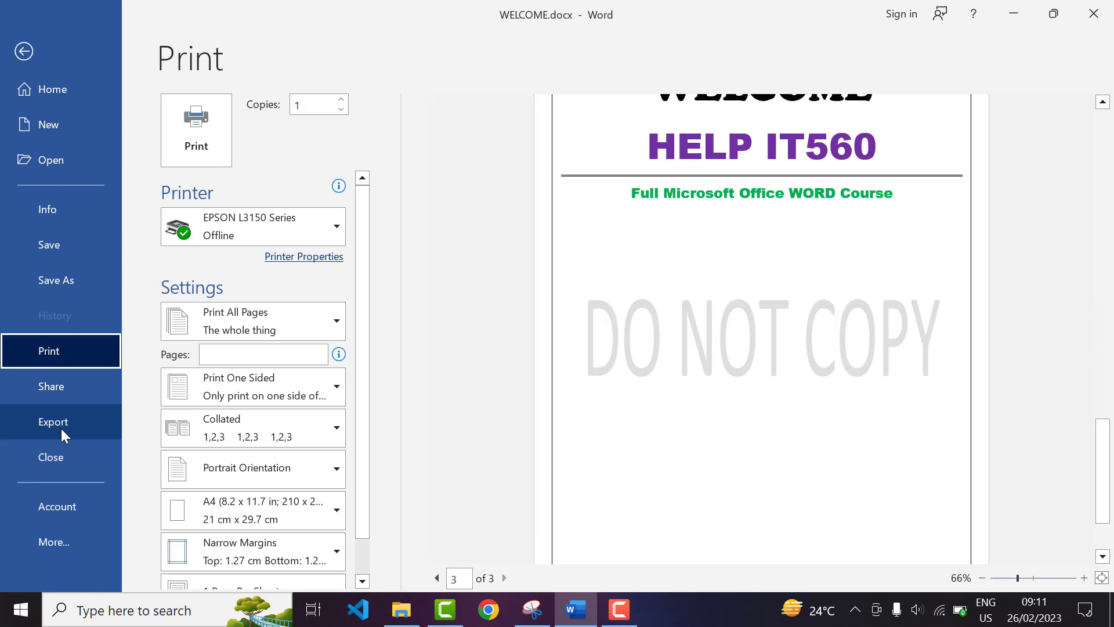
left_click(24, 51)
scroll(545, 403, "down", 8)
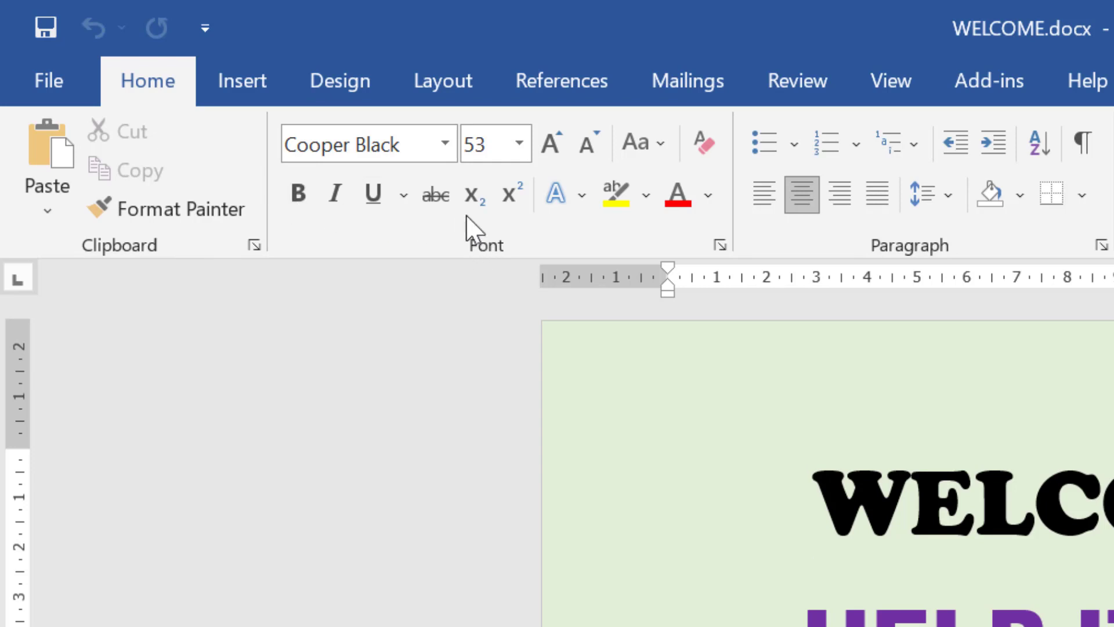
Examine the available fonts, font sizes and paragraph shading colors for the WELCOME heading.
left_click(445, 143)
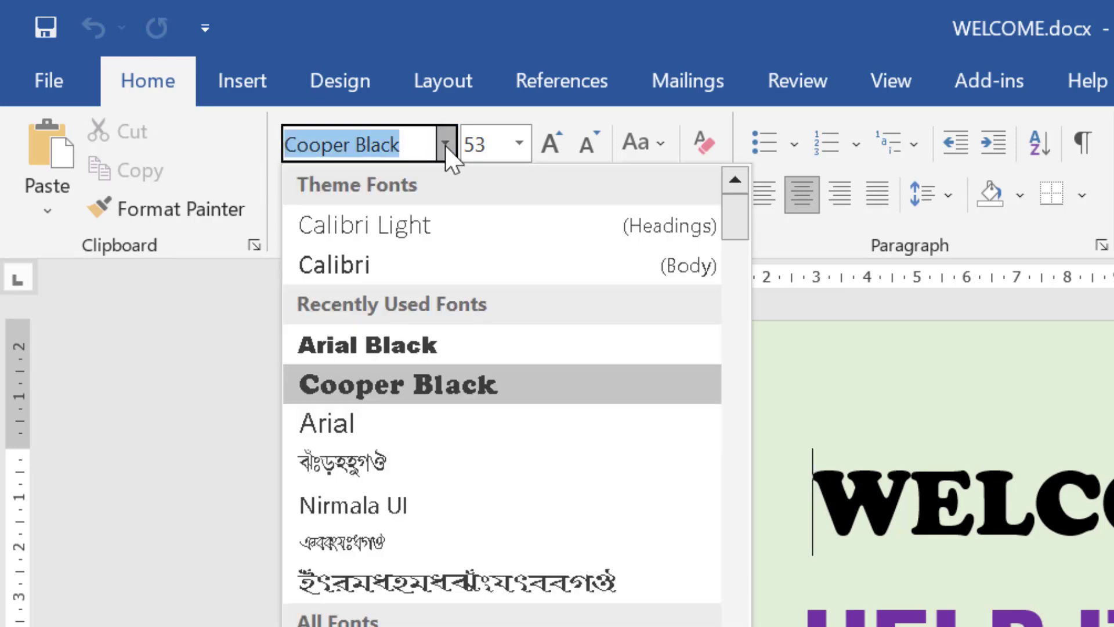
left_click(521, 148)
left_click(521, 152)
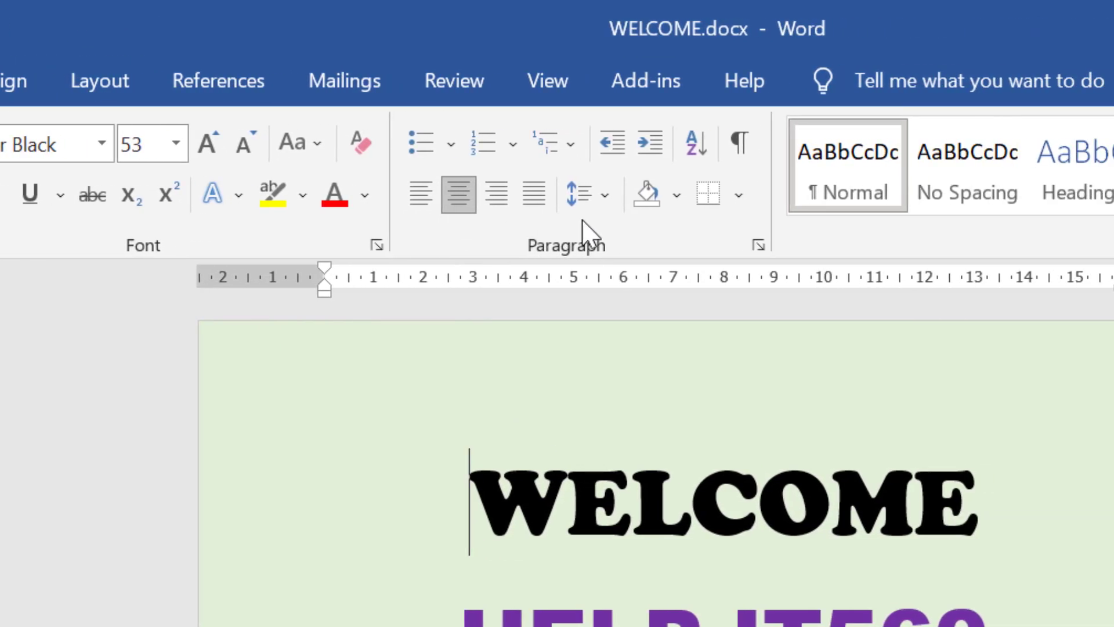
left_click(677, 195)
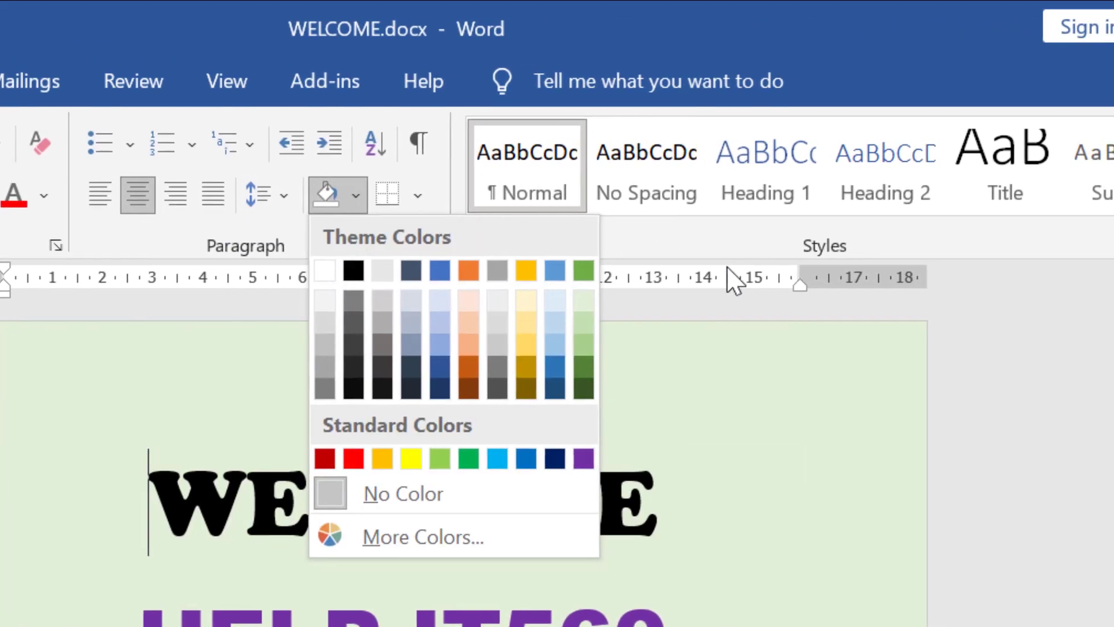
left_click(738, 250)
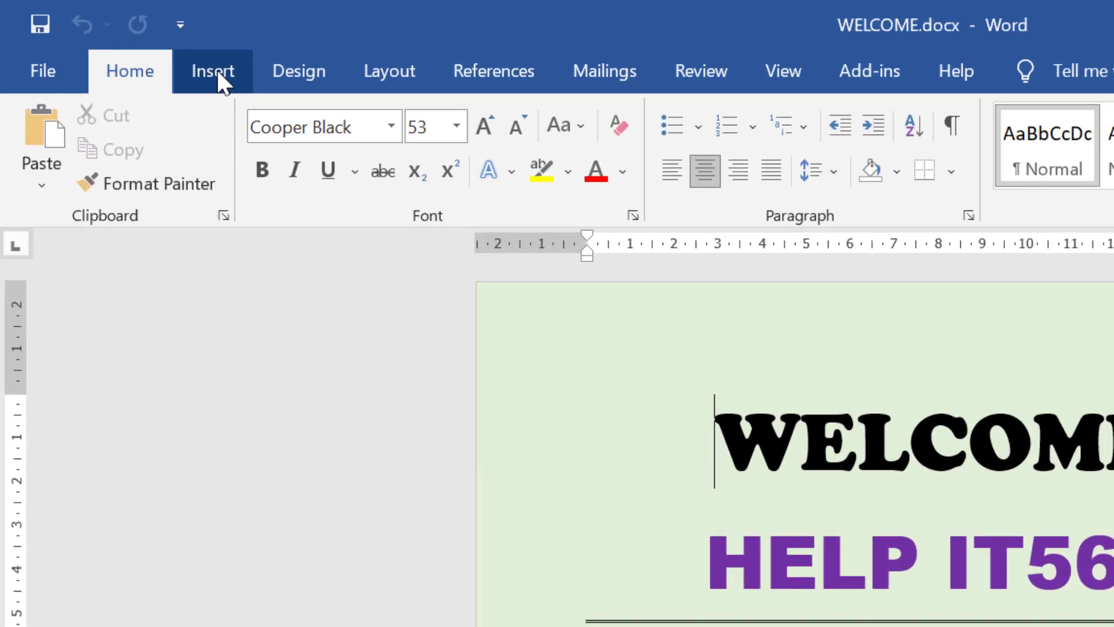
Insert the built-in cover page with the scroll ornaments around a centered document title.
left_click(217, 71)
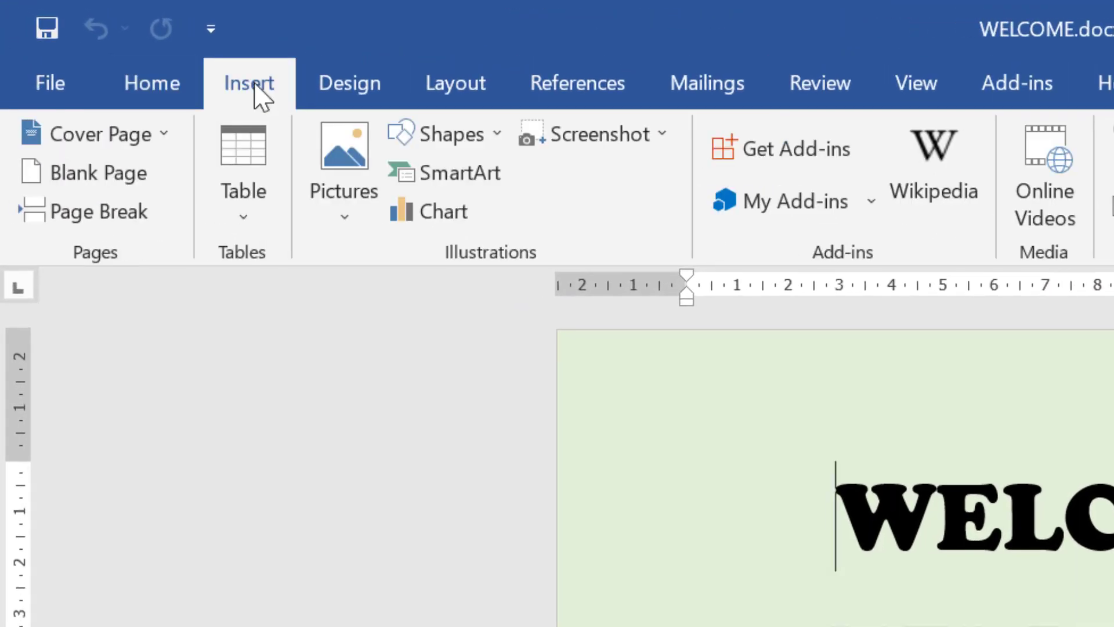
left_click(163, 125)
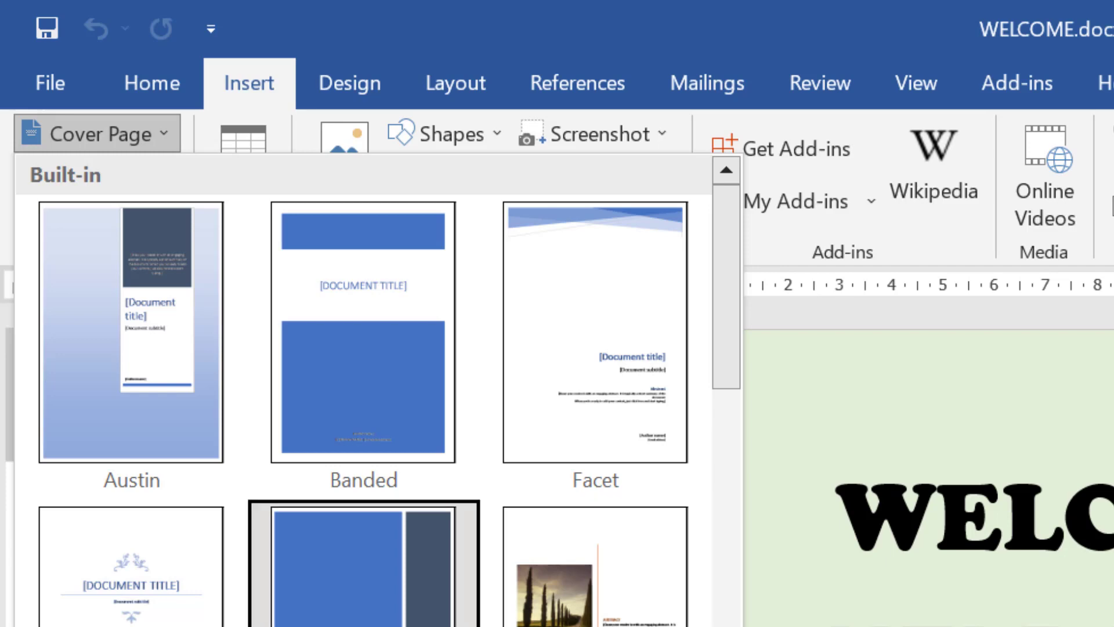
left_click(131, 581)
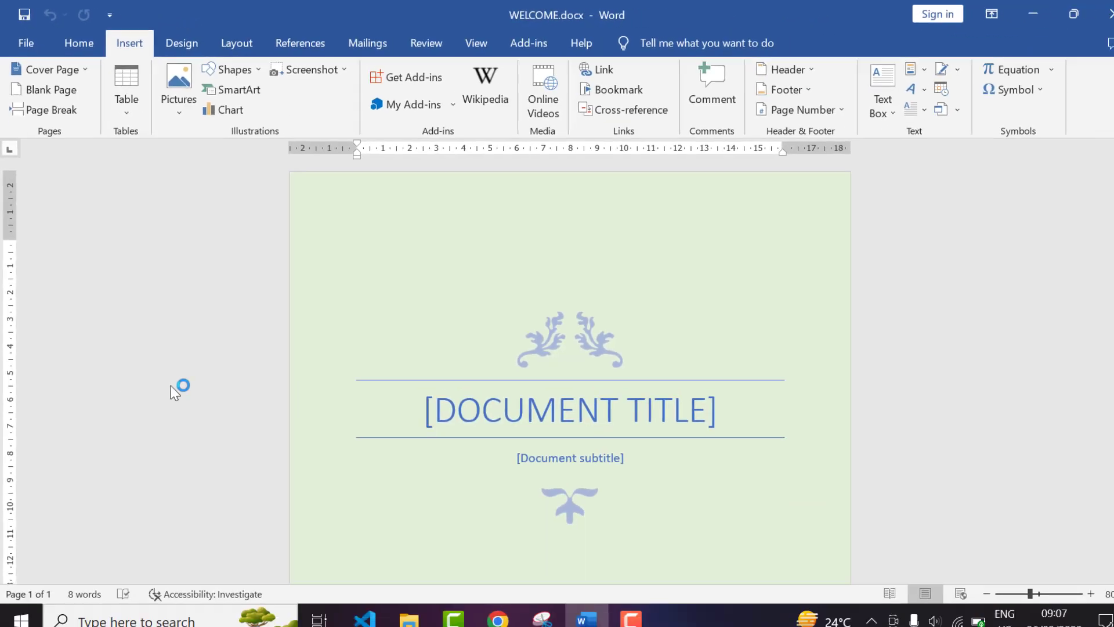
scroll(531, 421, "down", 5)
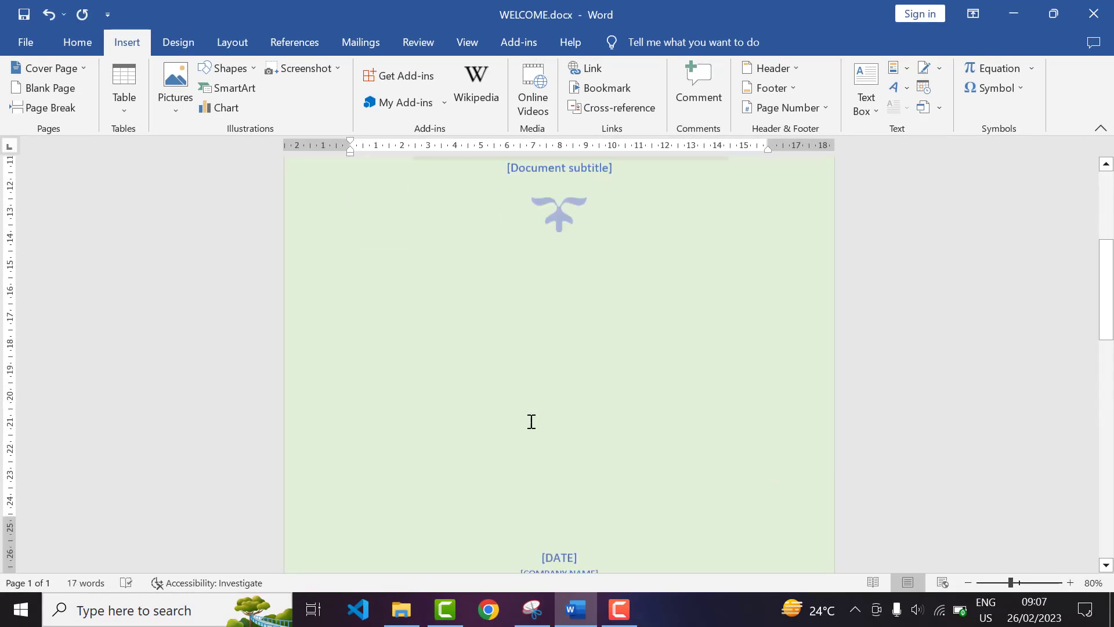
scroll(531, 422, "up", 5)
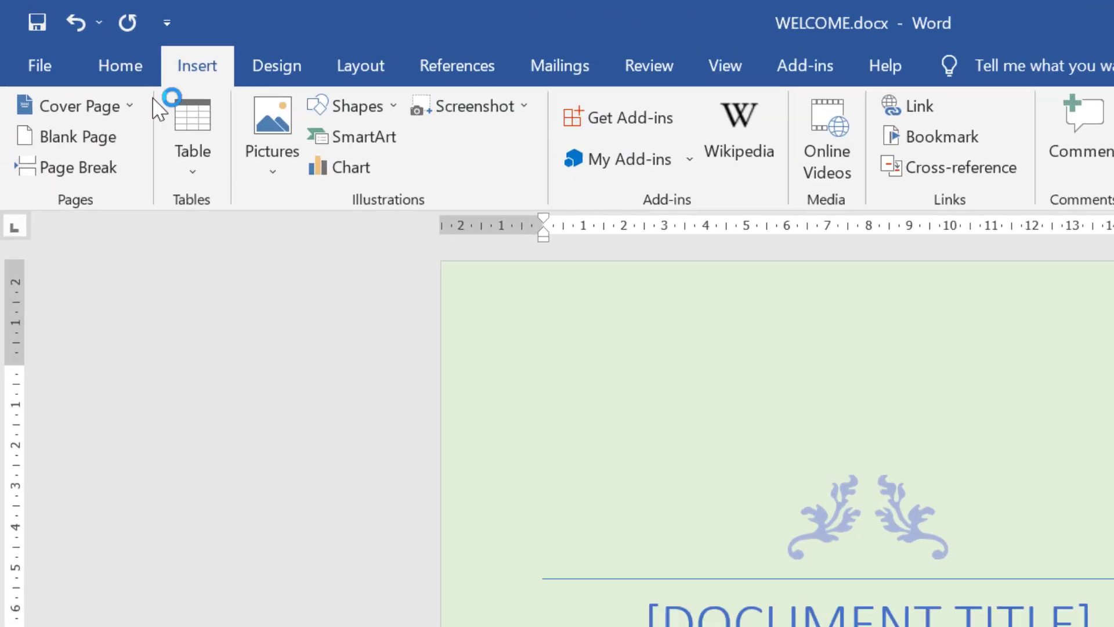
Add a blank page before the cover page and insert a table of five columns and four rows on it.
left_click(122, 107)
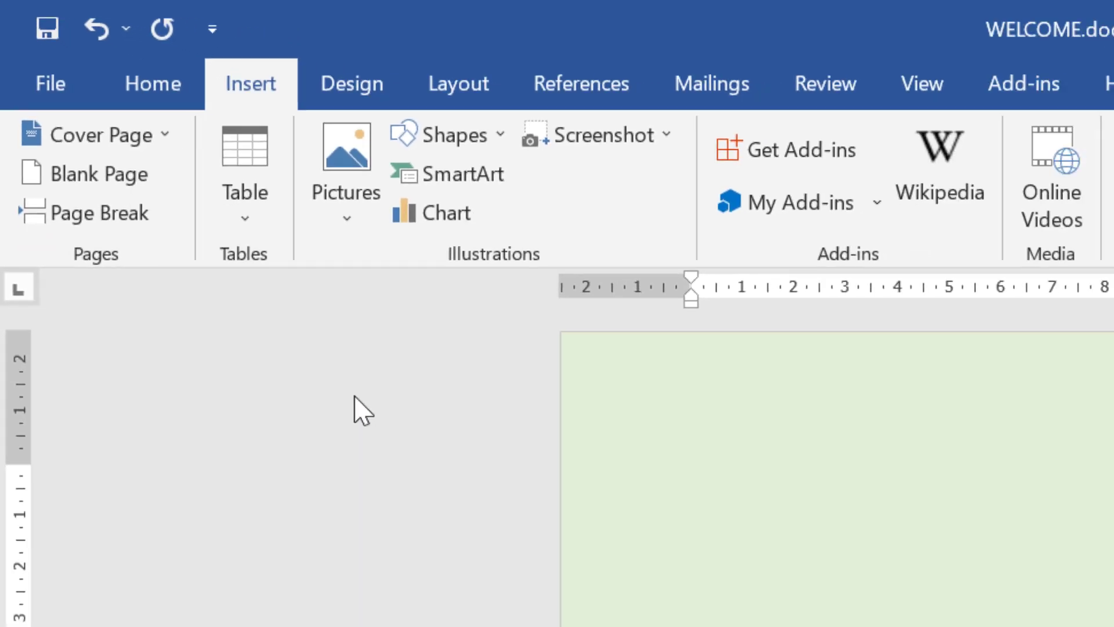
scroll(598, 344, "down", 6)
scroll(598, 344, "up", 4)
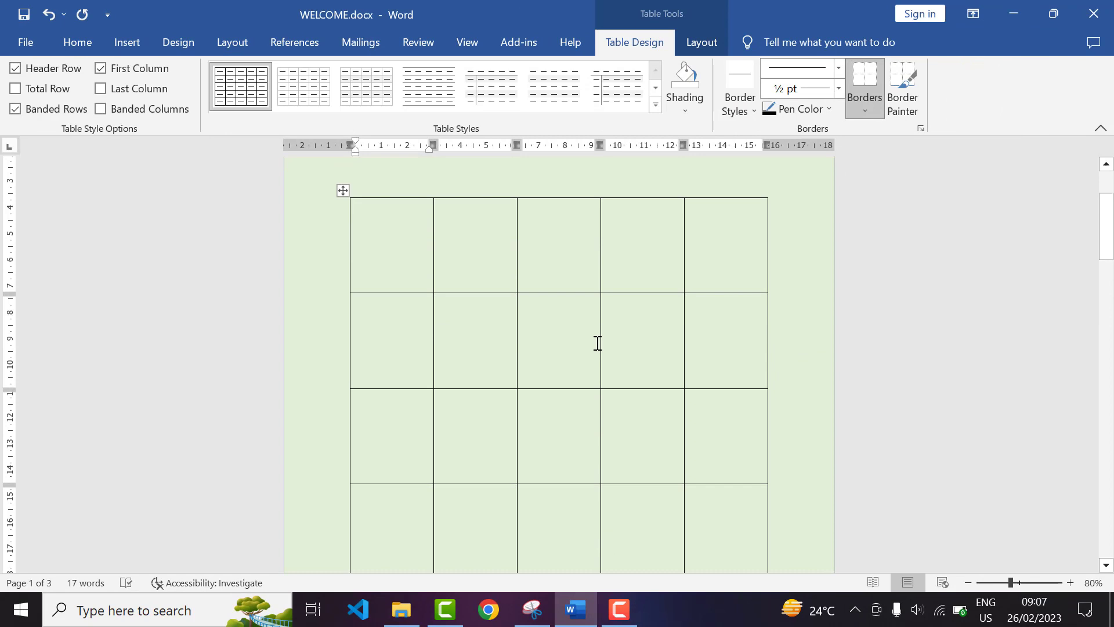
scroll(598, 344, "up", 4)
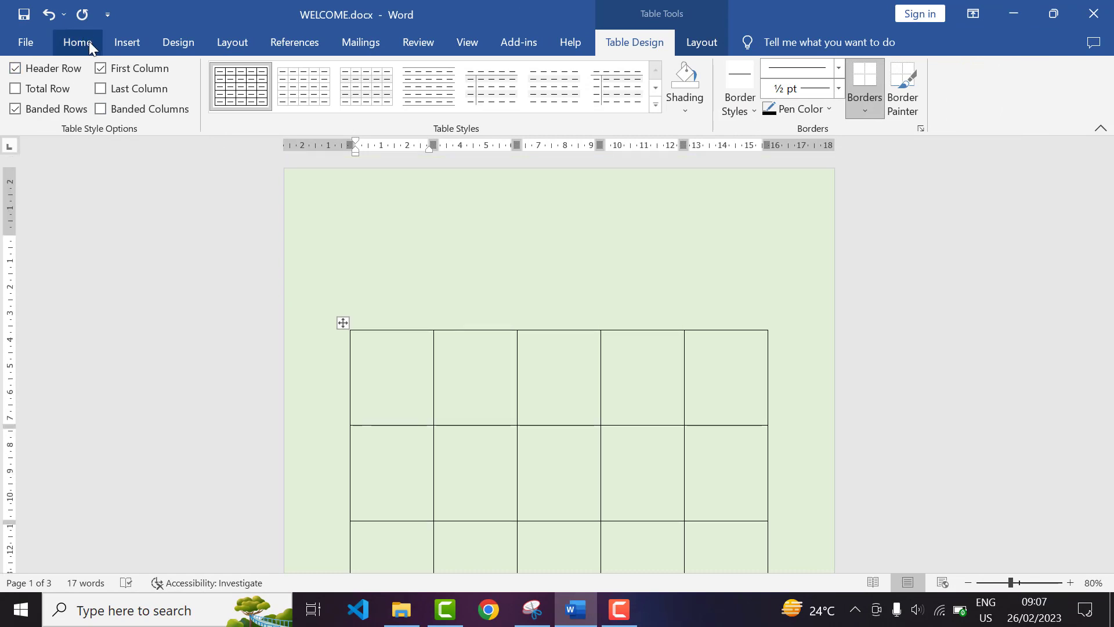
Draw a Frame shape about 8 cm wide and 9 cm high overlapping the upper rows of the table.
left_click(123, 44)
left_click(175, 107)
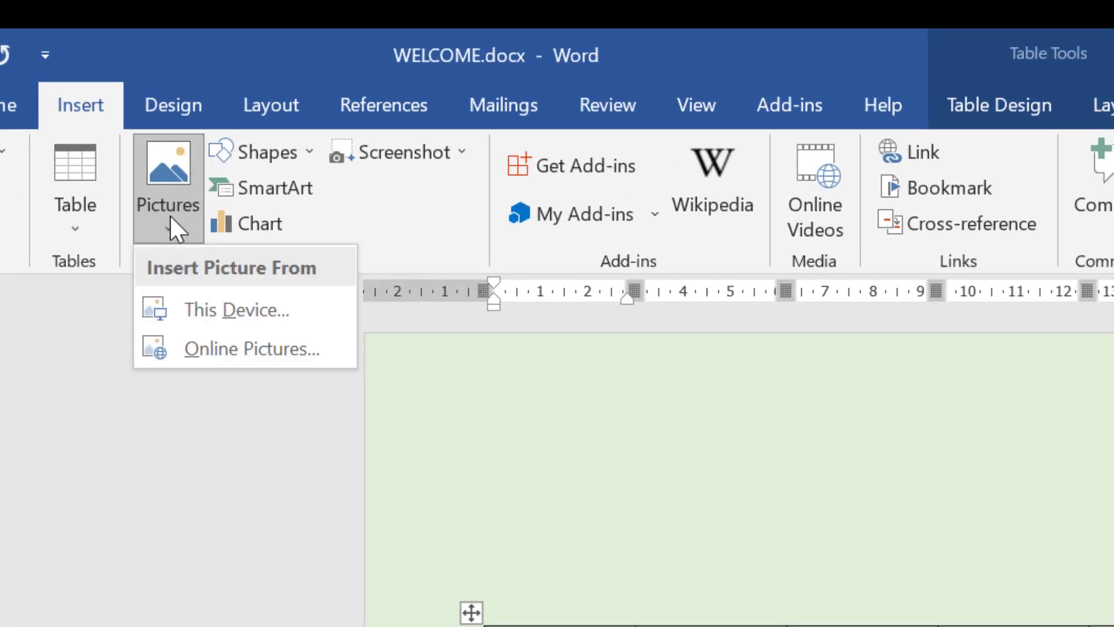
left_click(268, 149)
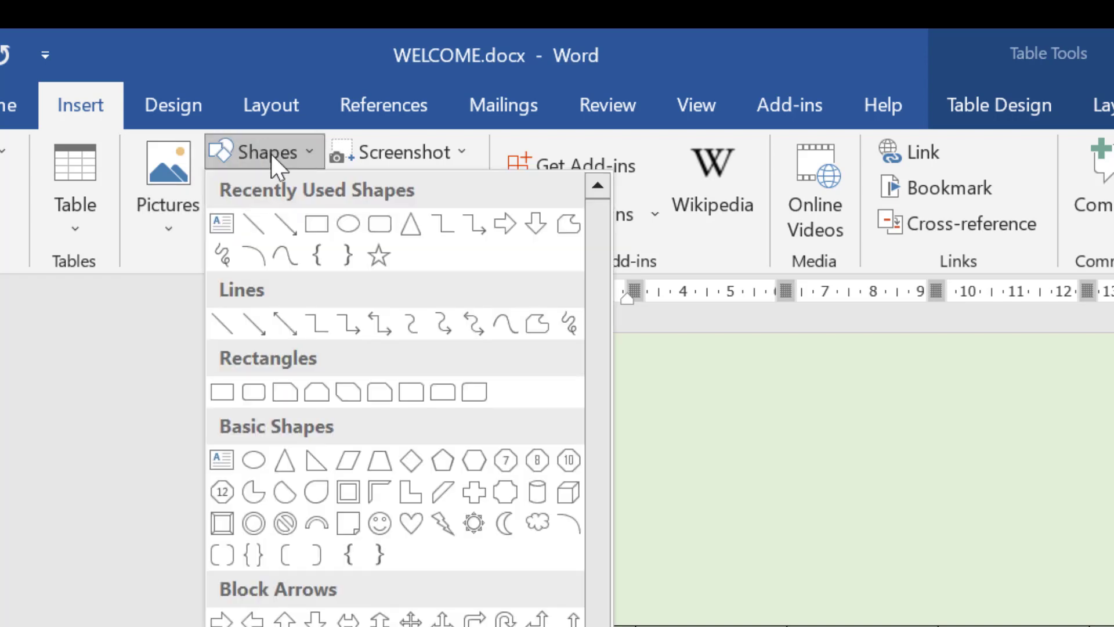
left_click(348, 489)
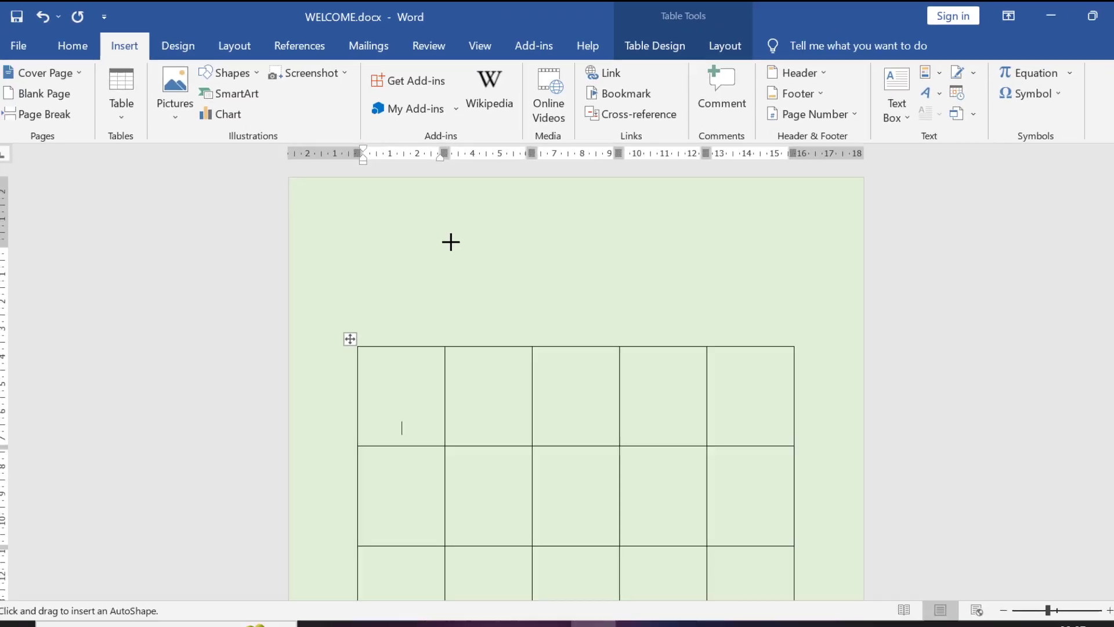
left_click_drag(451, 242, 676, 481)
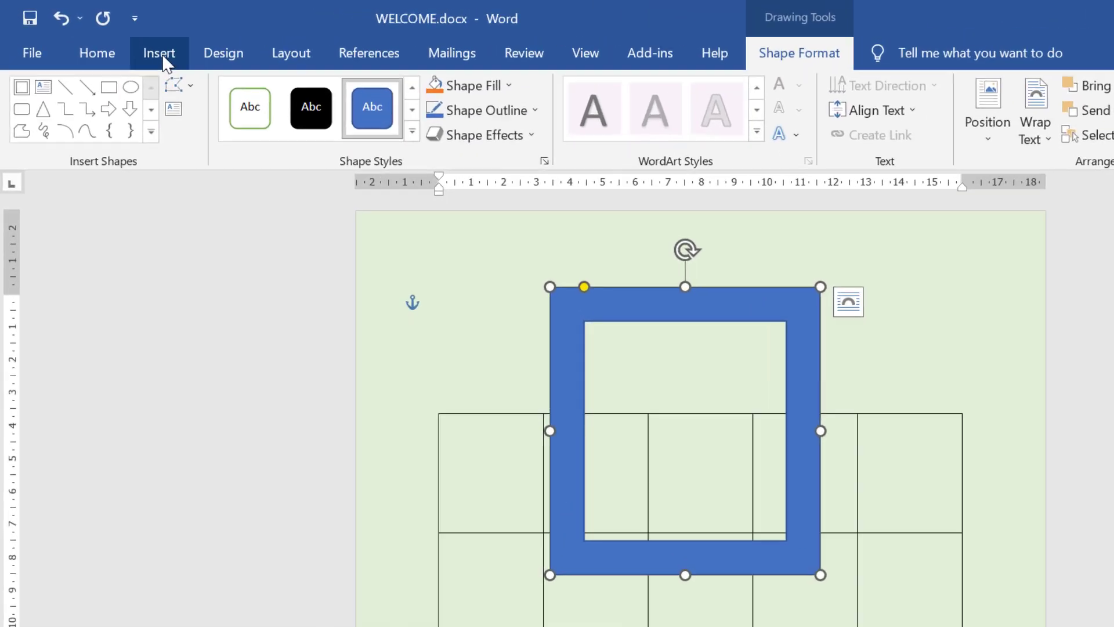
Examine the available chart types and the built-in text box styles without inserting any.
left_click(133, 45)
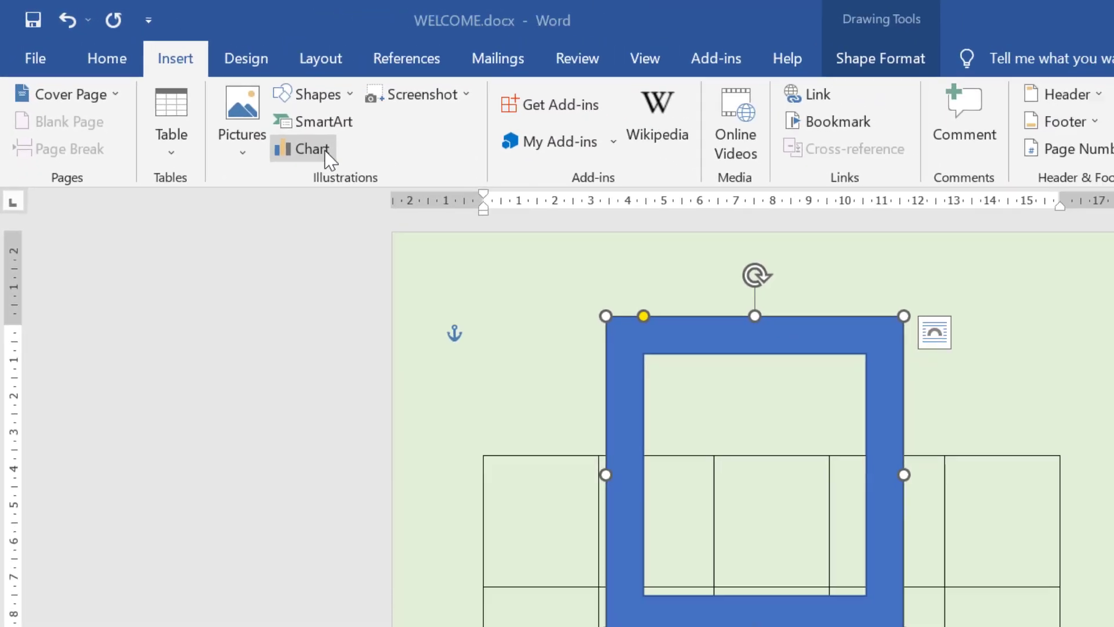
left_click(394, 182)
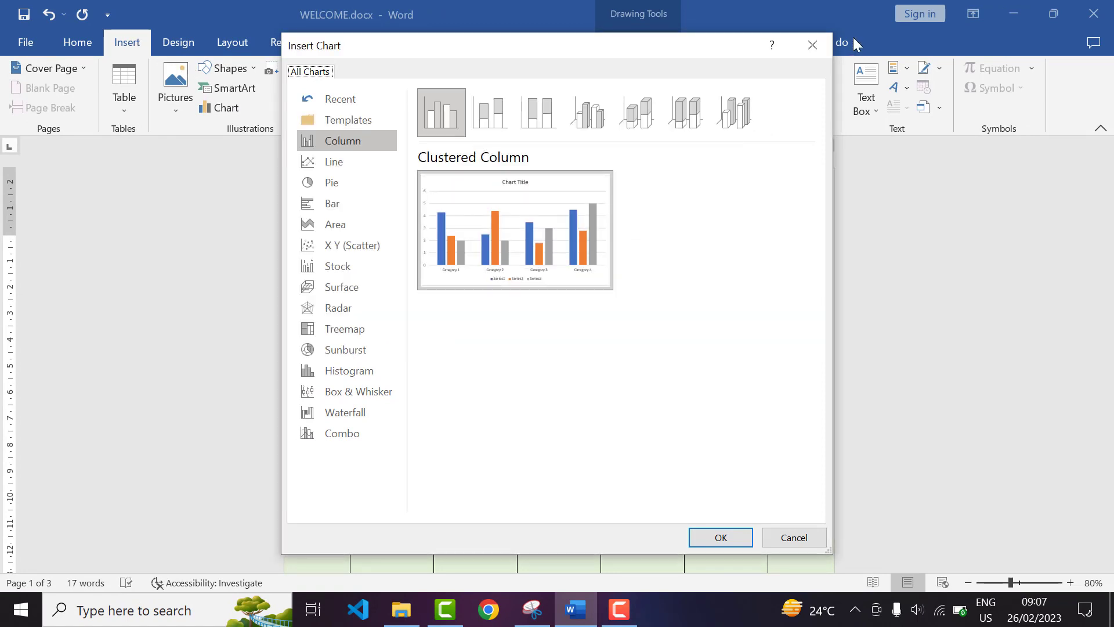
left_click(802, 46)
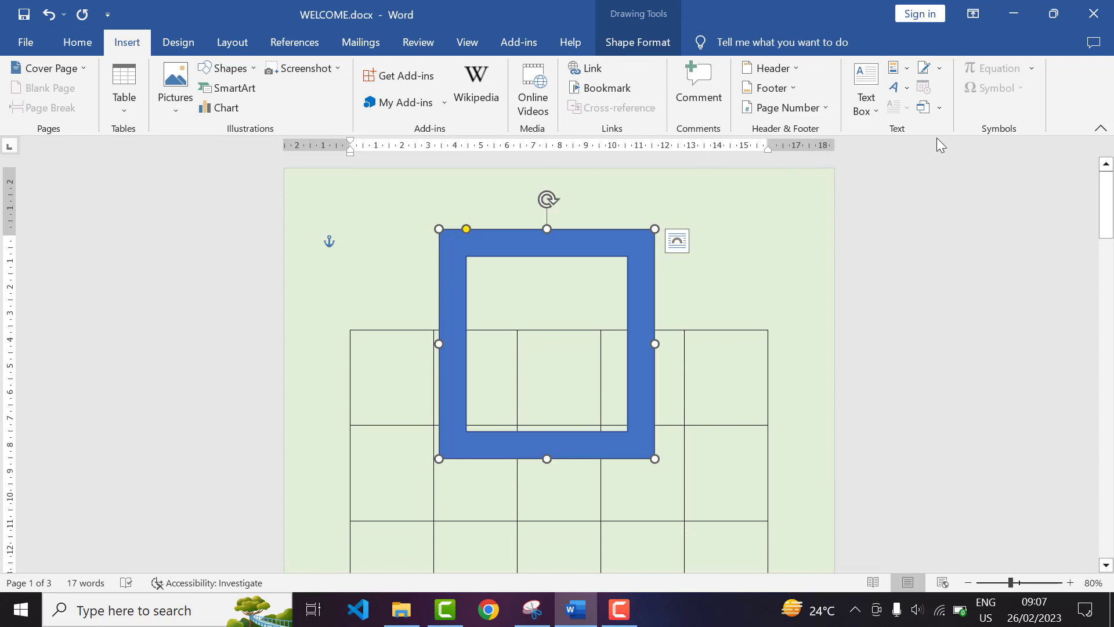
left_click(871, 105)
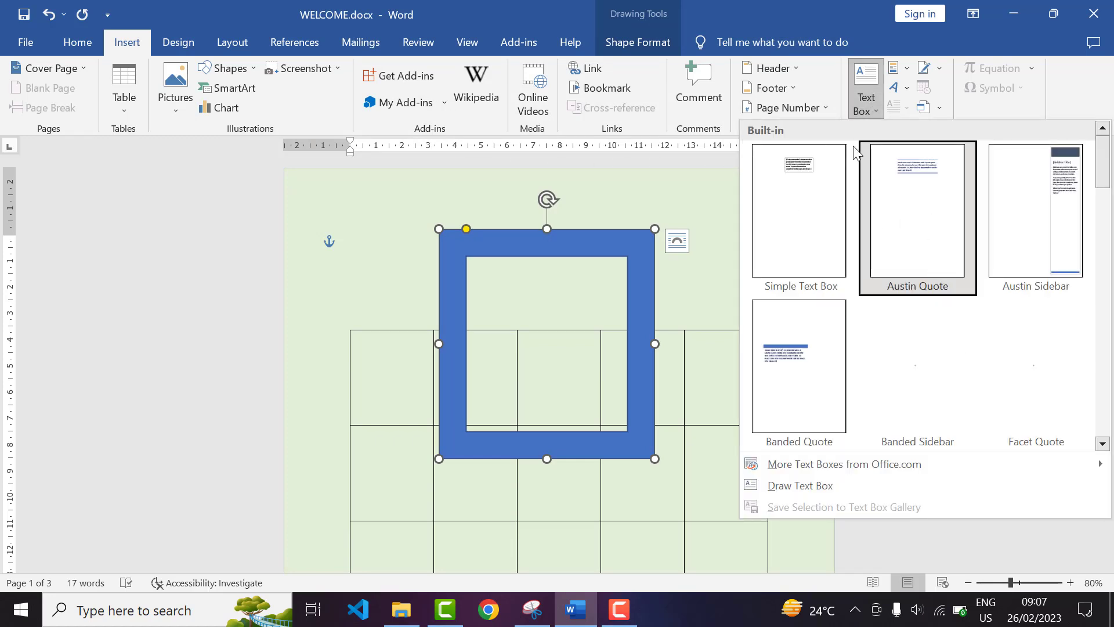
left_click(866, 93)
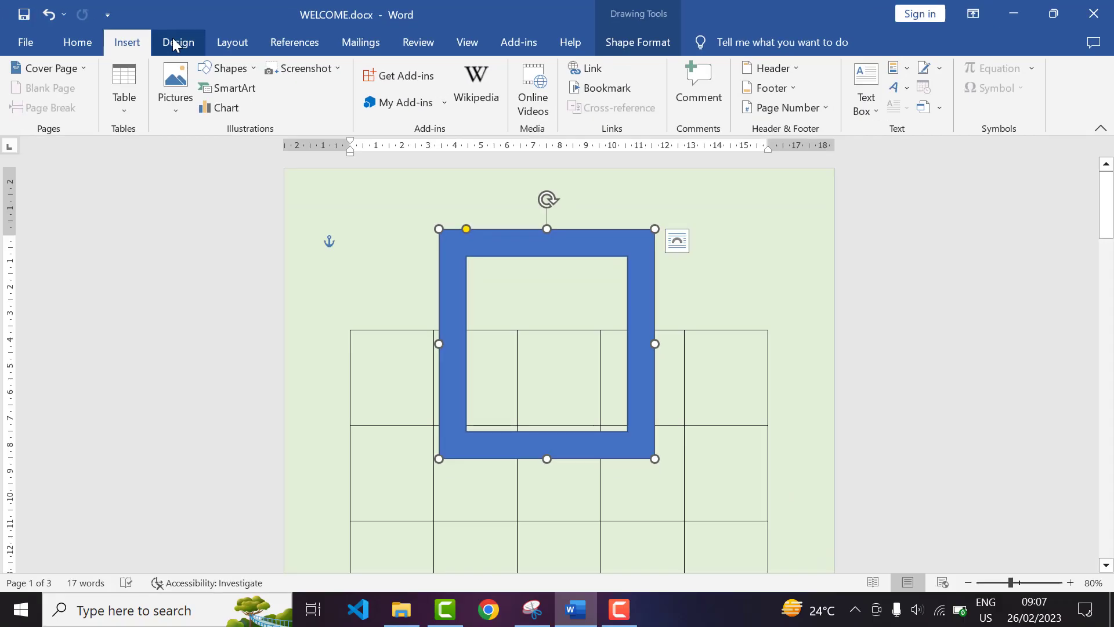
Apply the DO NOT COPY 2 watermark to the document.
left_click(52, 65)
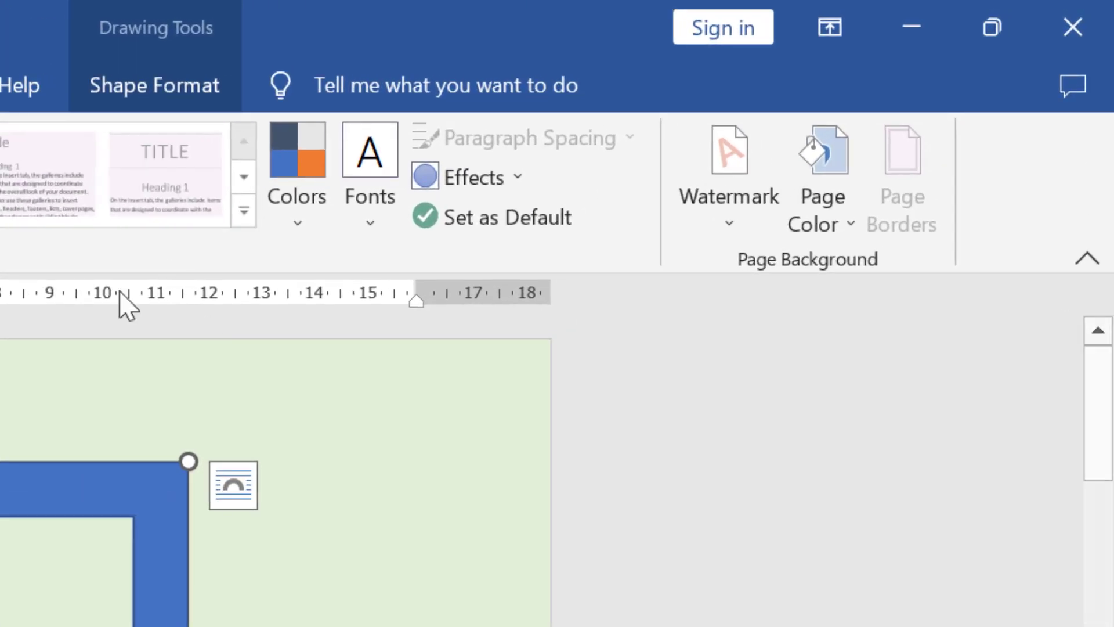
left_click(745, 227)
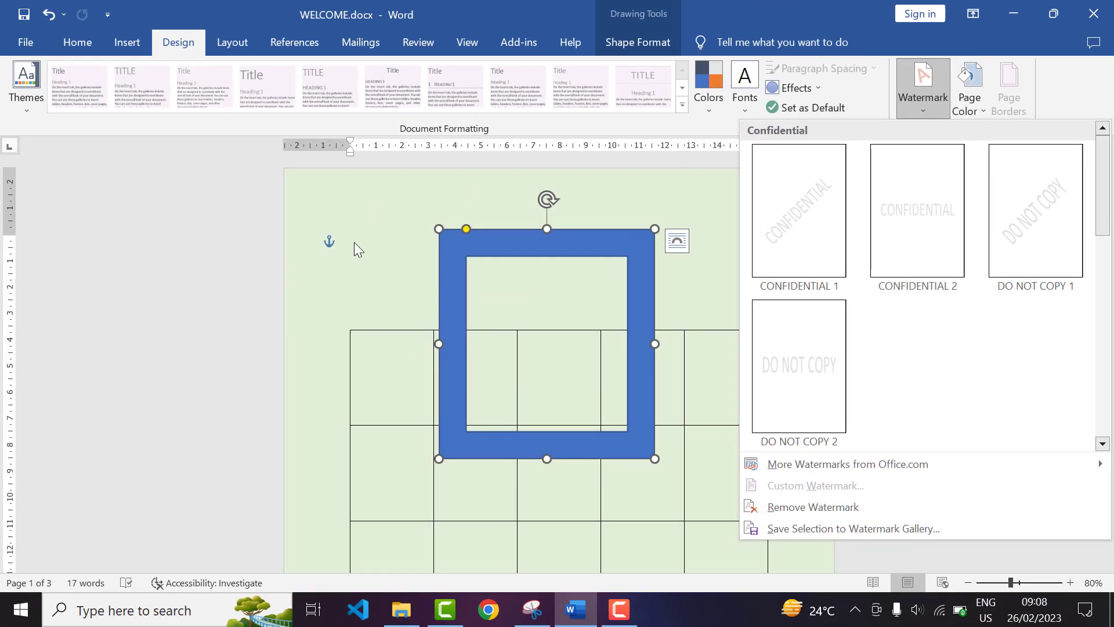
scroll(366, 267, "down", 10)
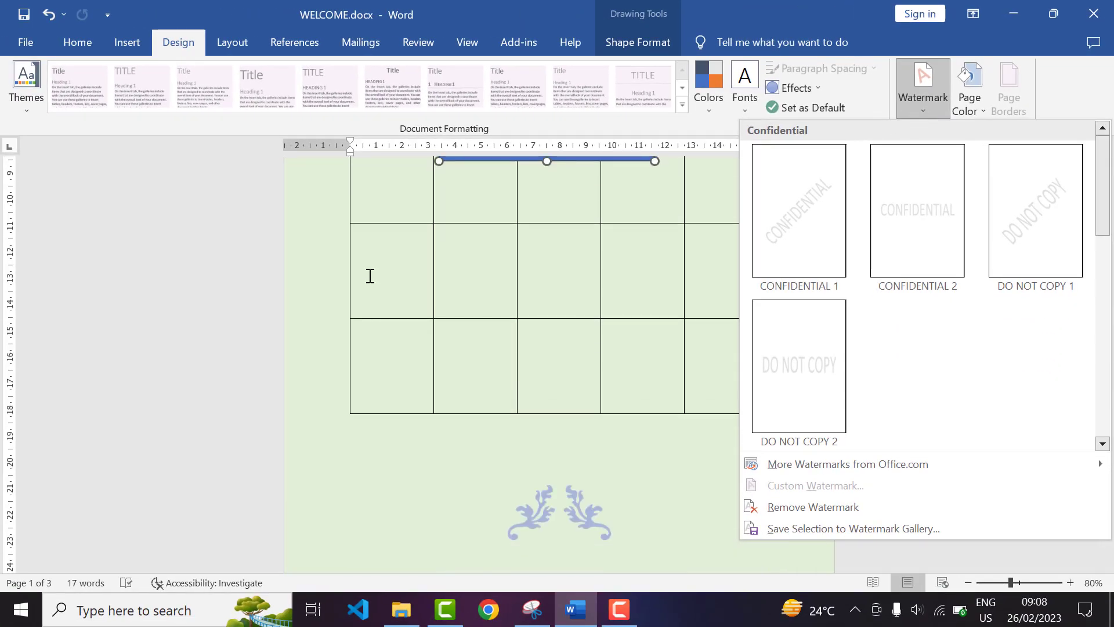
scroll(370, 276, "down", 15)
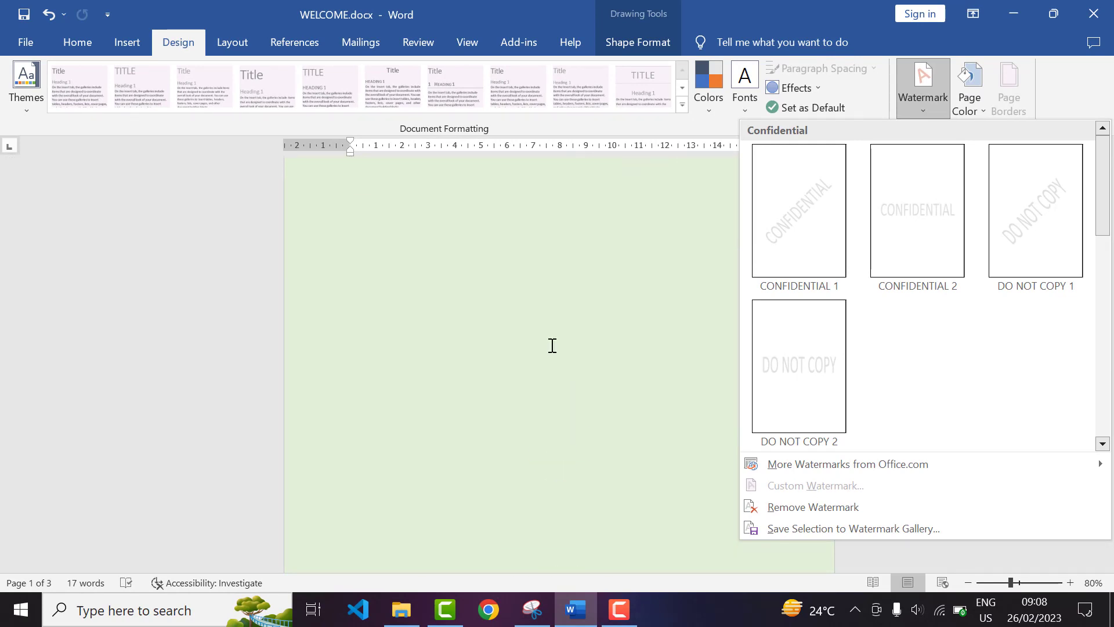
scroll(554, 347, "down", 6)
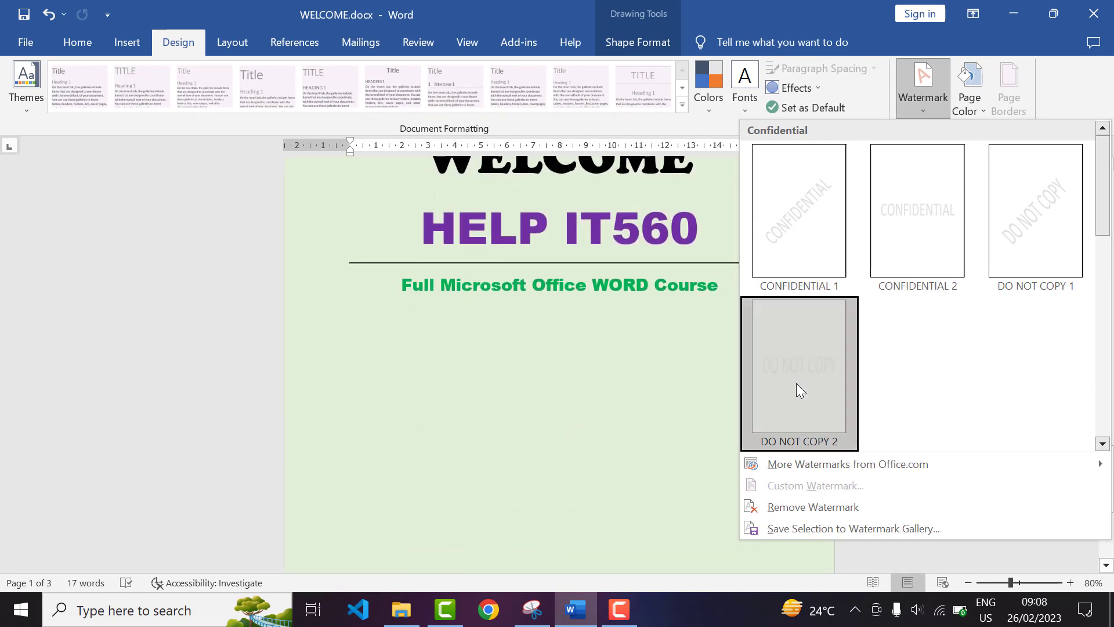
left_click(797, 380)
scroll(581, 394, "up", 3)
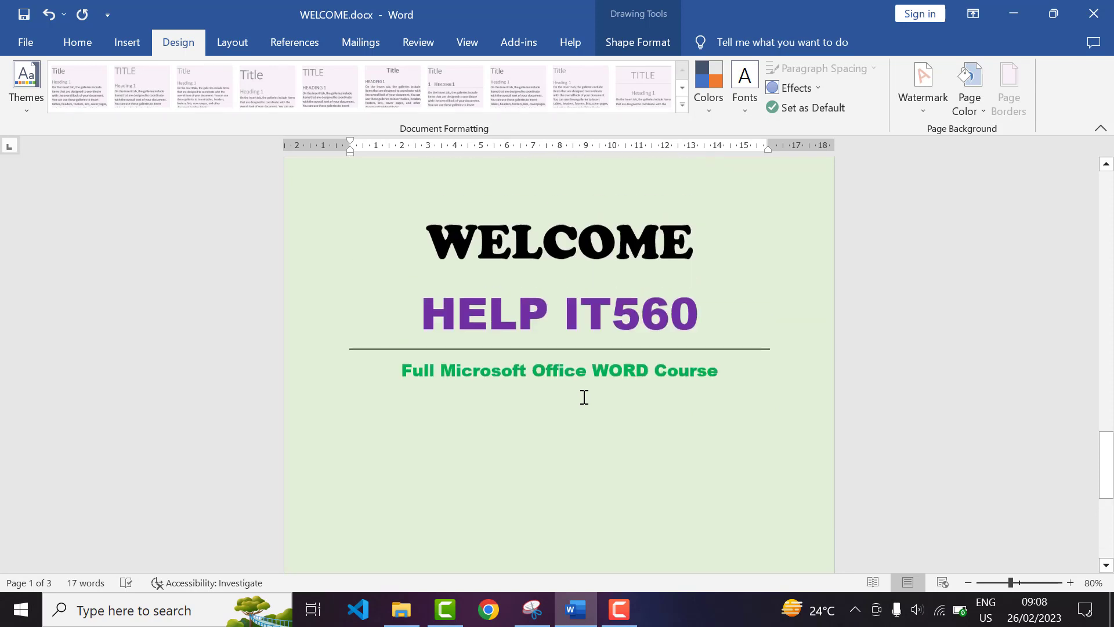
Reapply the DO NOT COPY 2 watermark with the cursor placed below the course line on the WELCOME page.
left_click(637, 448)
left_click(926, 108)
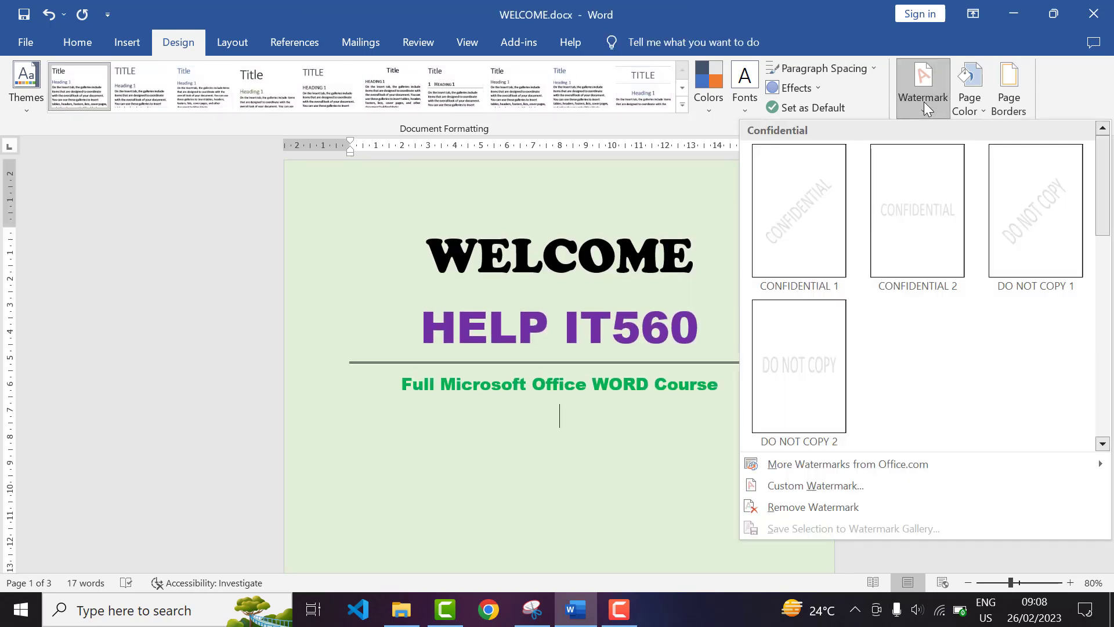
mouse_move(820, 452)
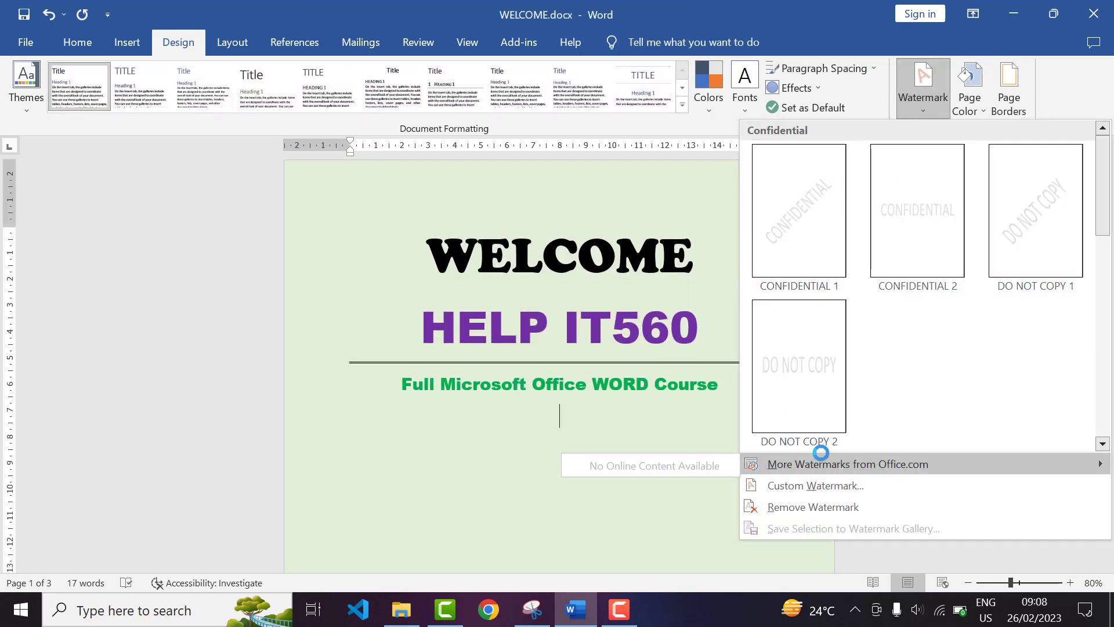
left_click(800, 364)
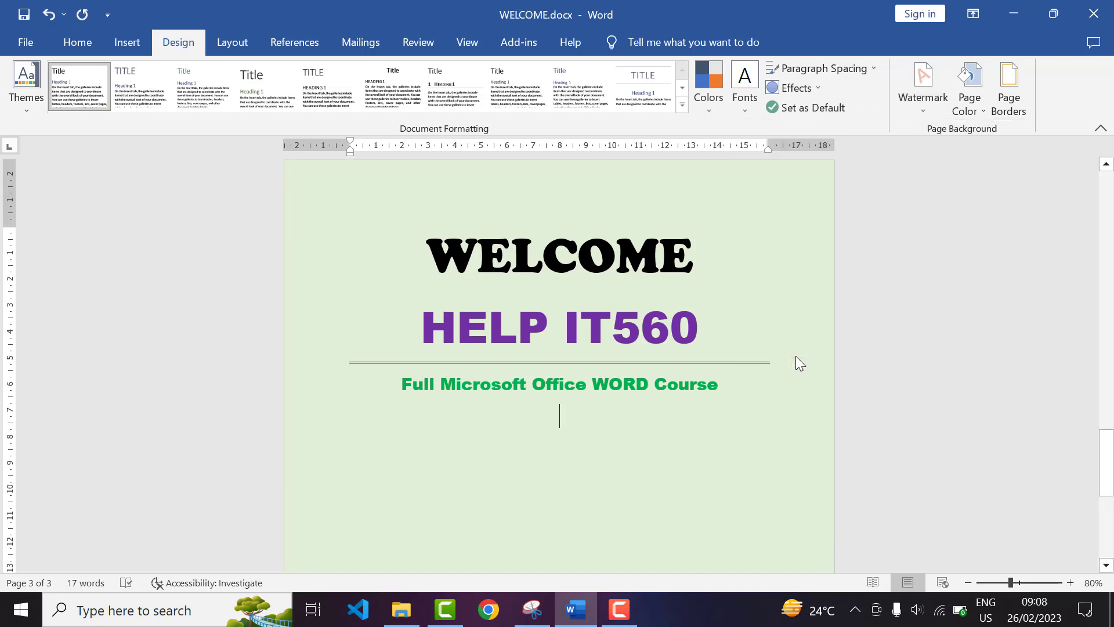
scroll(428, 466, "down", 3)
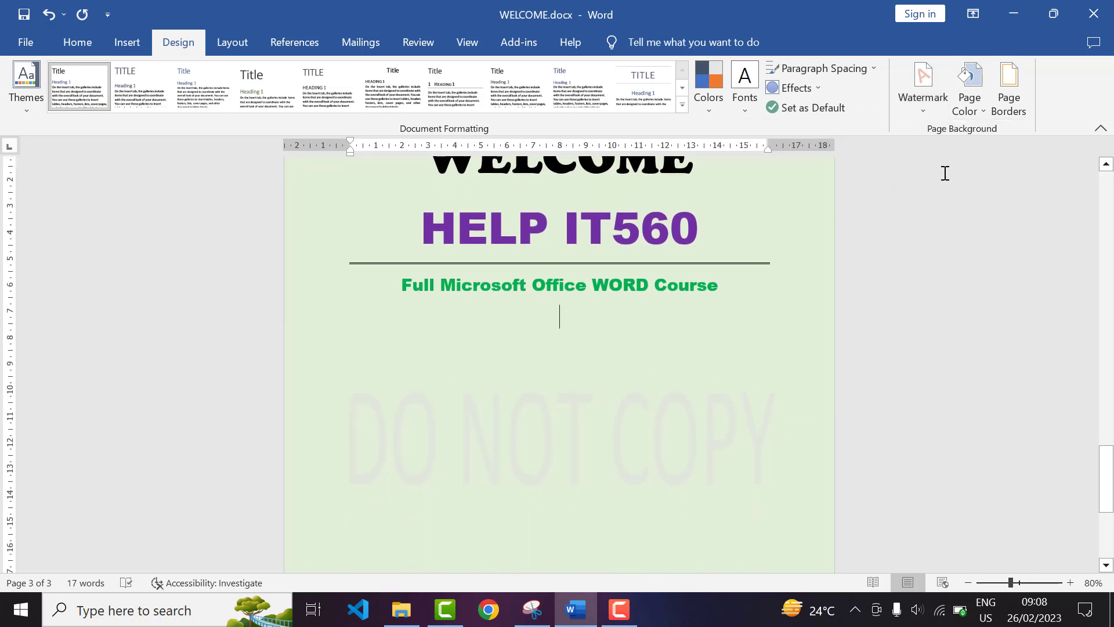
Set the page color to light blue and apply a plain Box page border to the whole document.
left_click(968, 111)
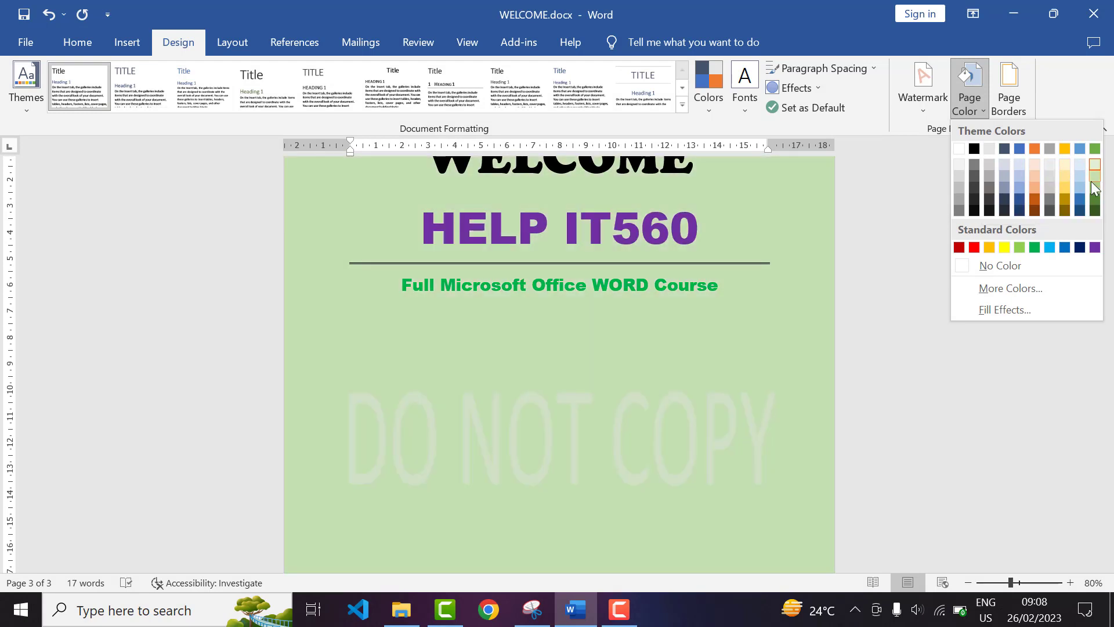
left_click(1083, 184)
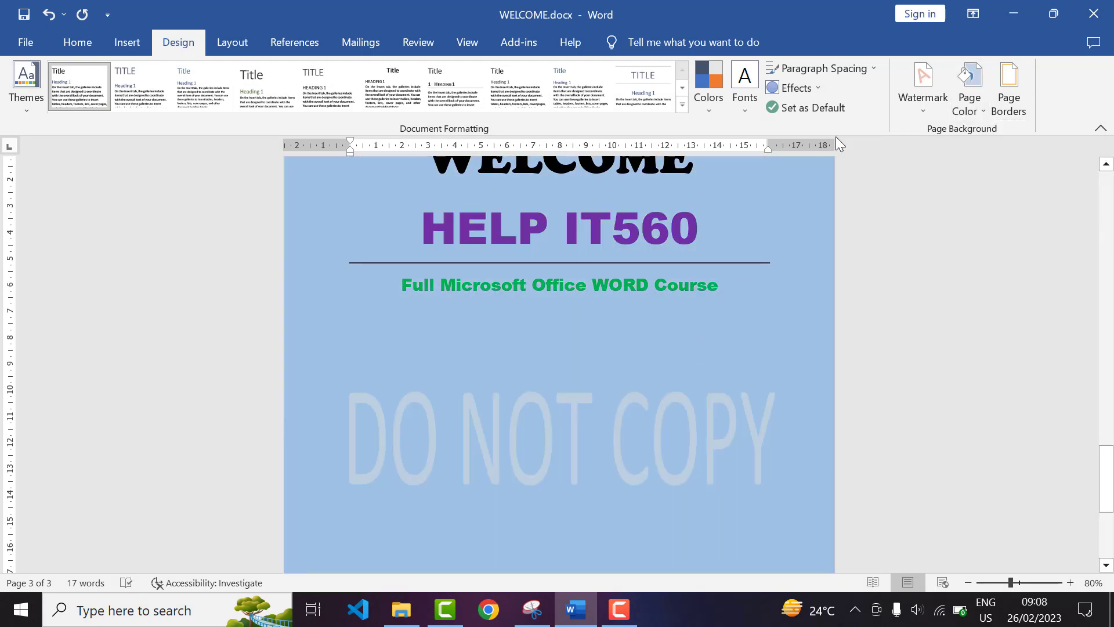
left_click(997, 114)
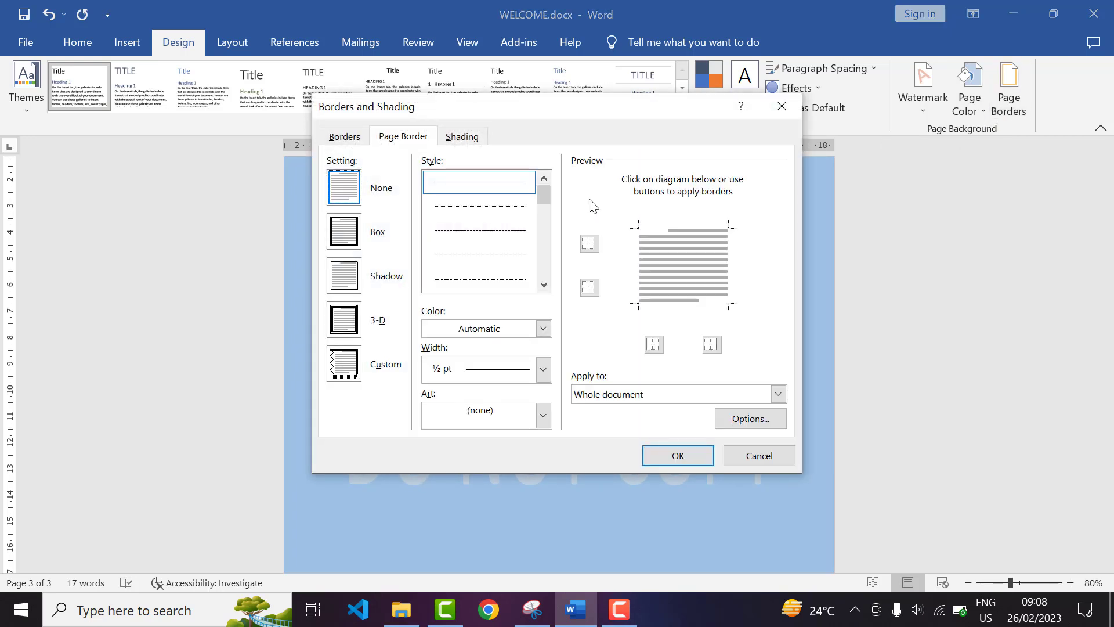
left_click(542, 415)
scroll(506, 520, "down", 10)
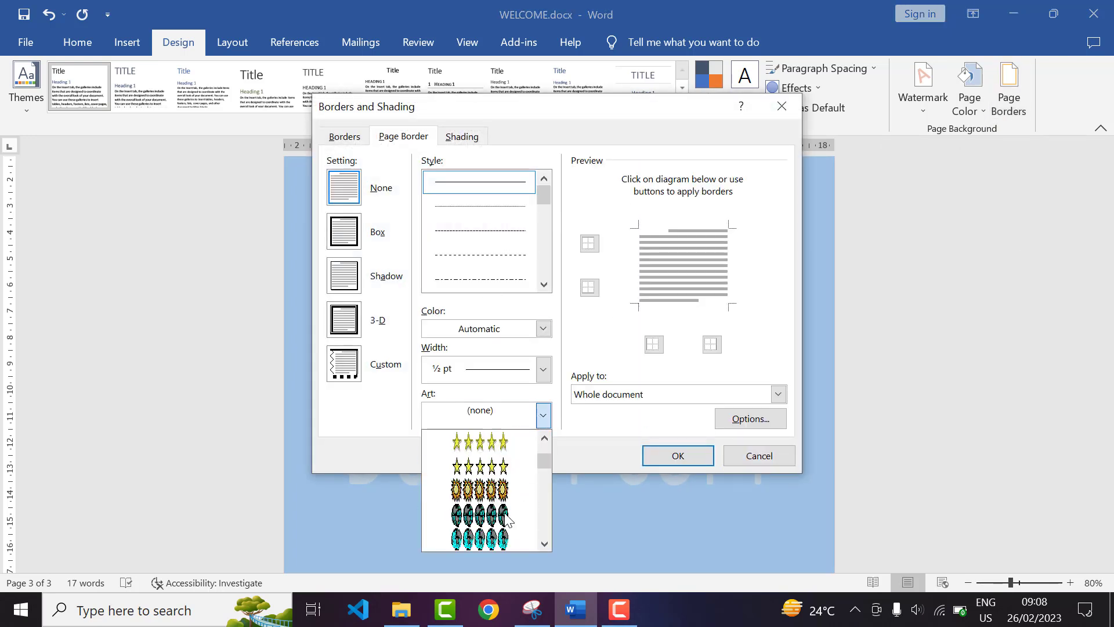
scroll(506, 521, "up", 10)
left_click(543, 424)
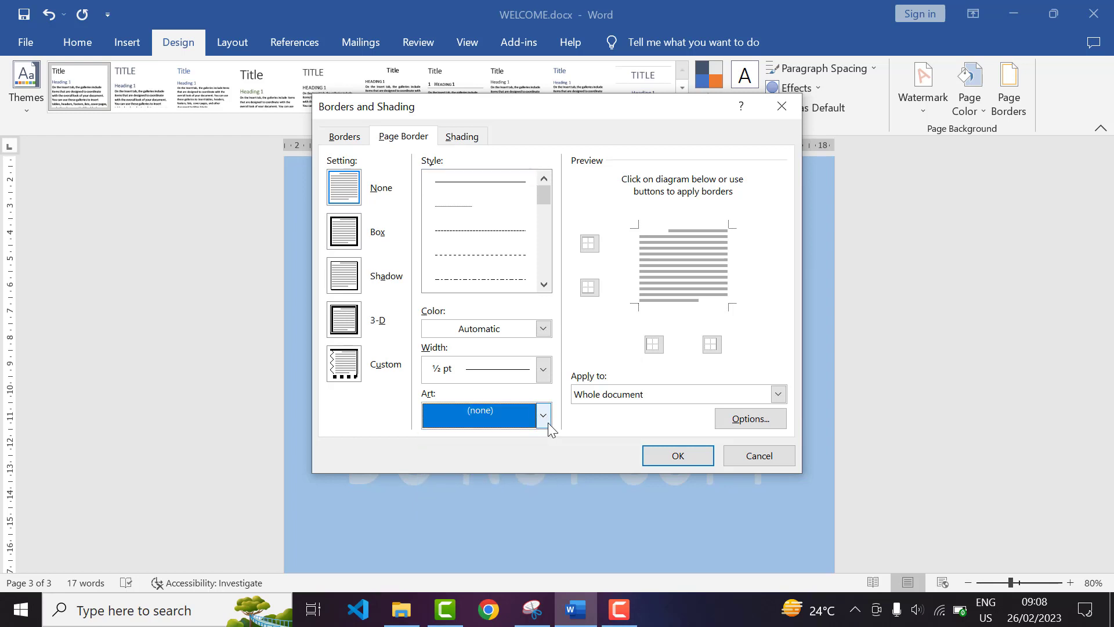
left_click(350, 188)
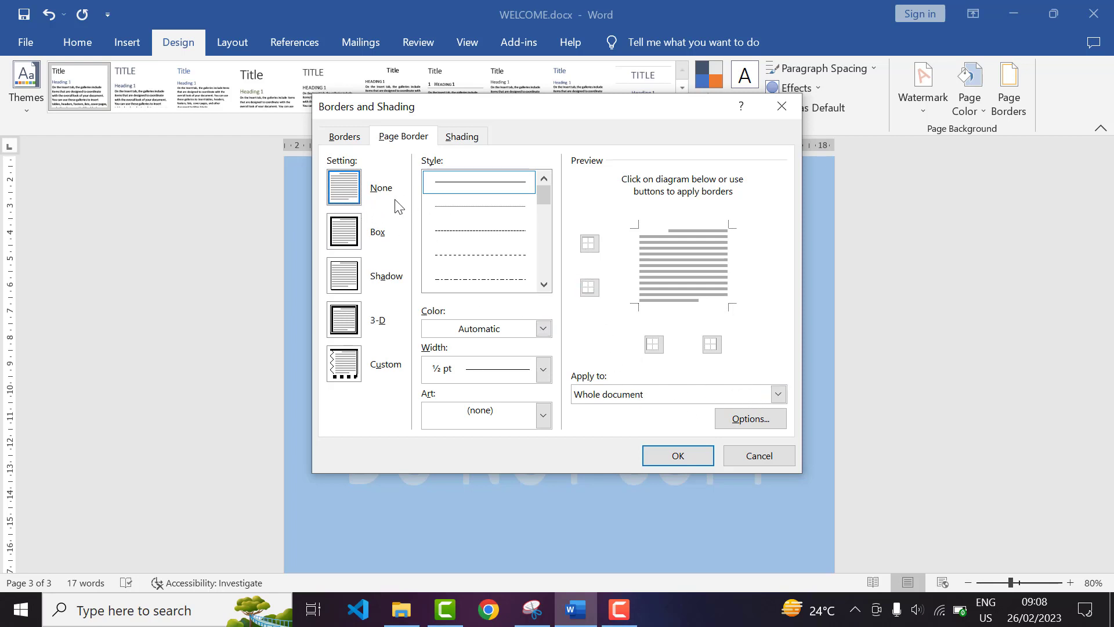
left_click(345, 238)
left_click(671, 455)
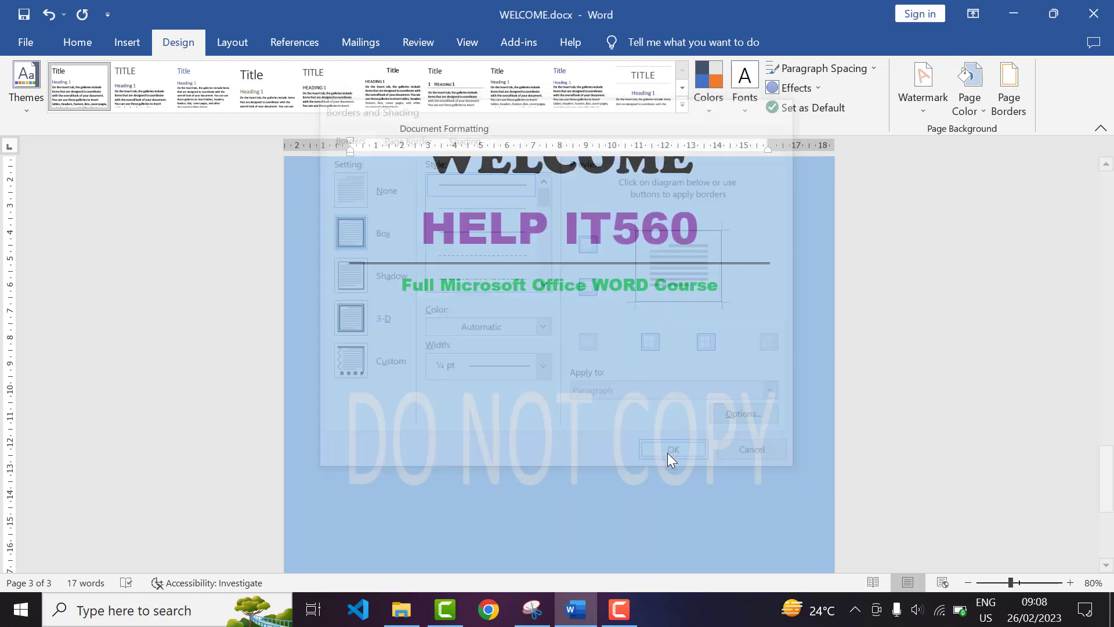
scroll(667, 451, "up", 5)
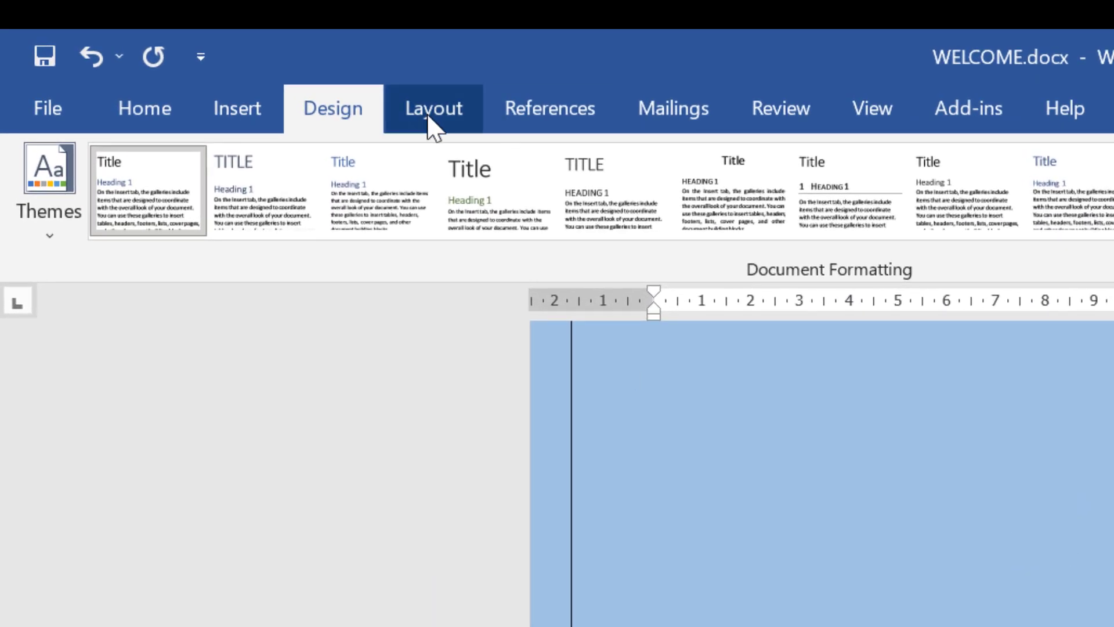
Set the page margins to the Narrow preset of 1.27 cm on all sides.
left_click(432, 122)
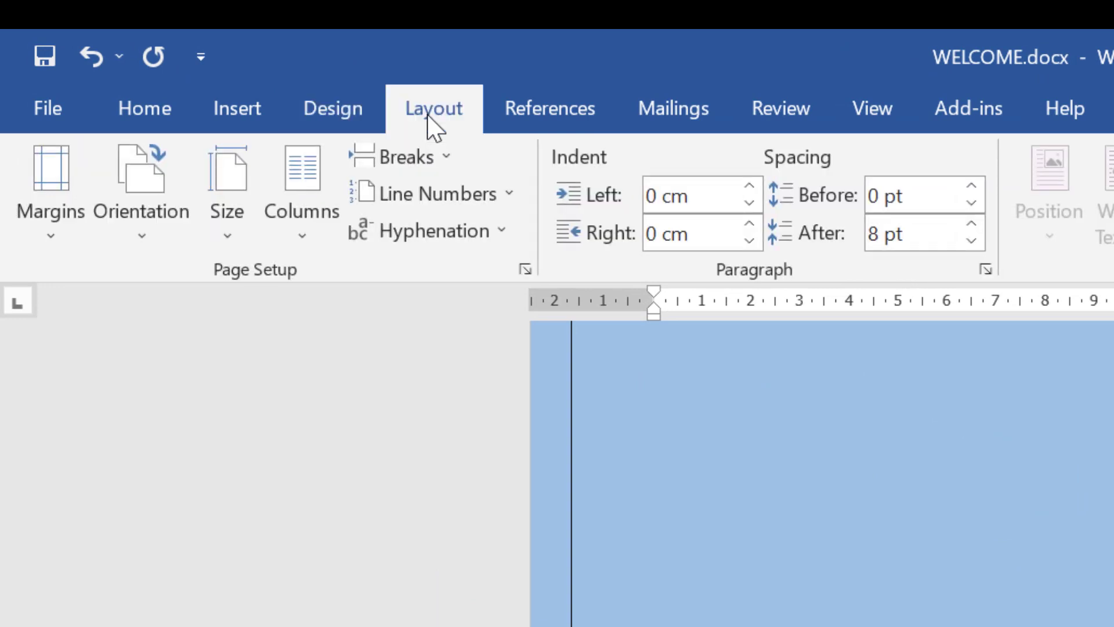
left_click(27, 237)
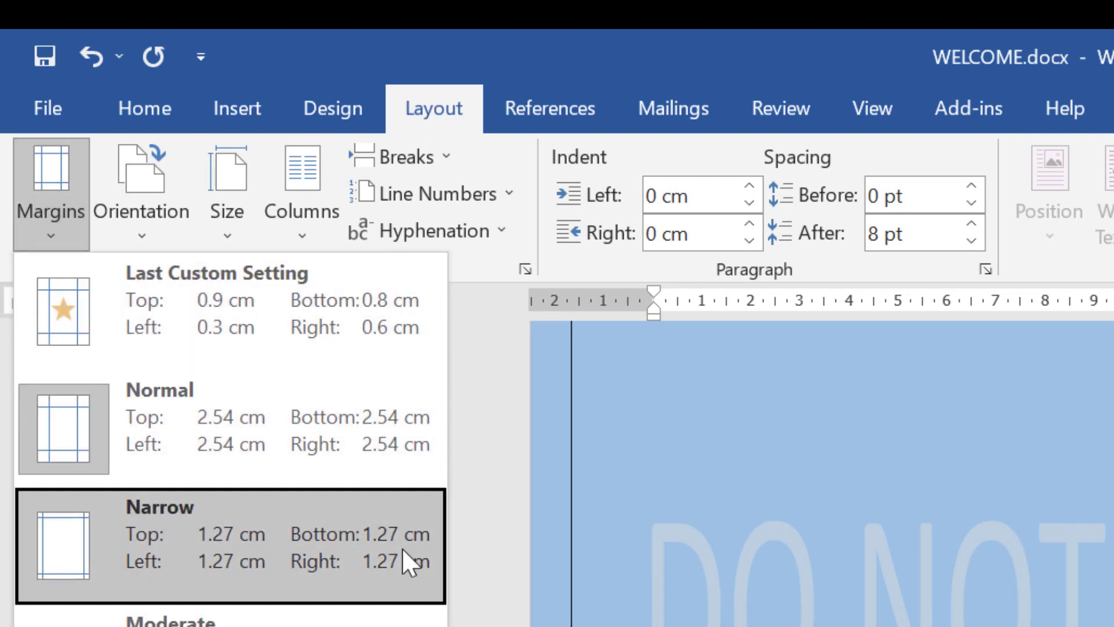
left_click(71, 560)
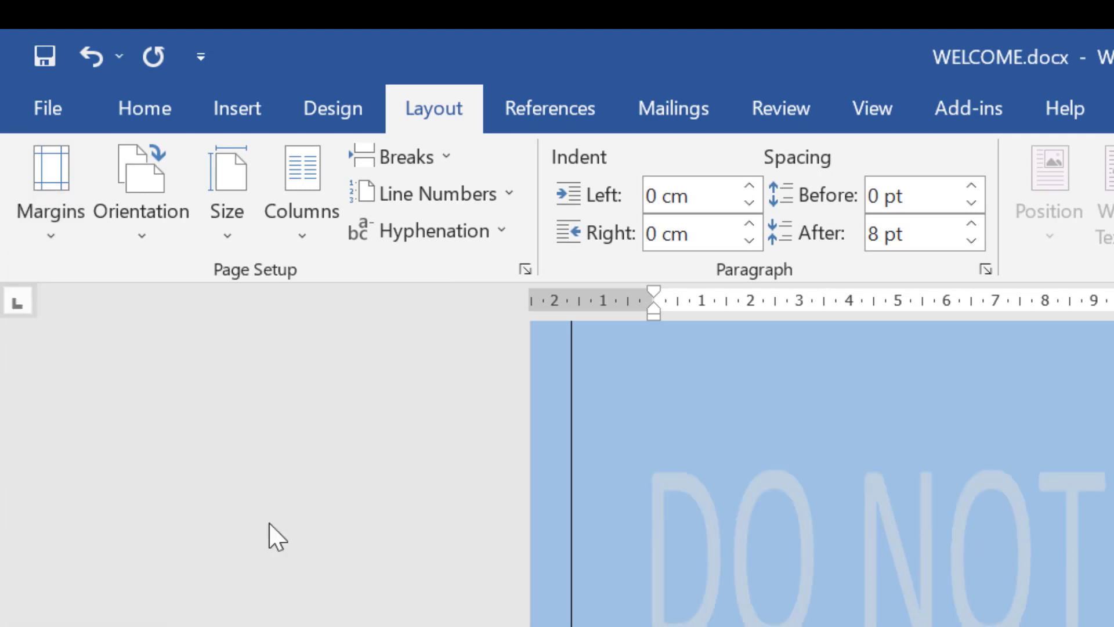
Examine the available page orientations, paper sizes and column layouts without changing any of them.
left_click(145, 225)
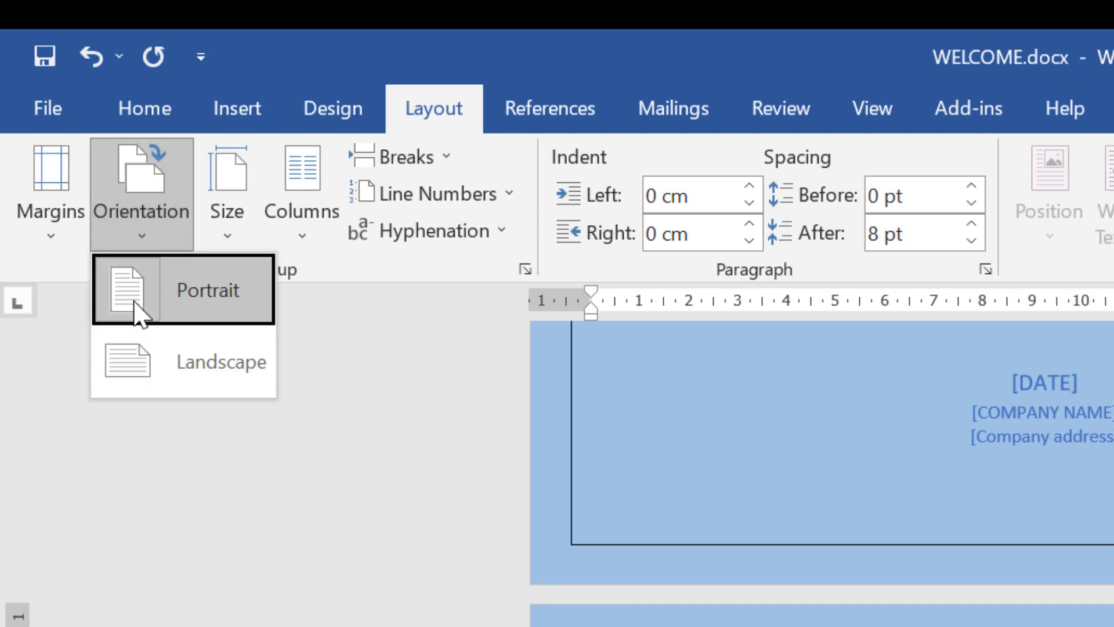
left_click(216, 224)
left_click(215, 223)
left_click(300, 238)
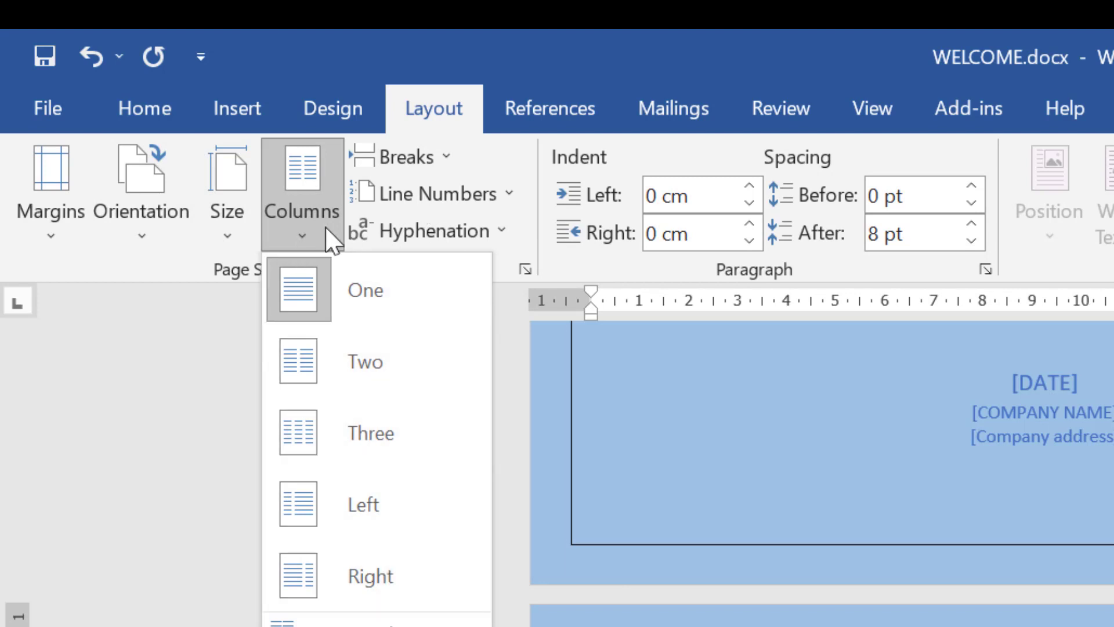
left_click(565, 273)
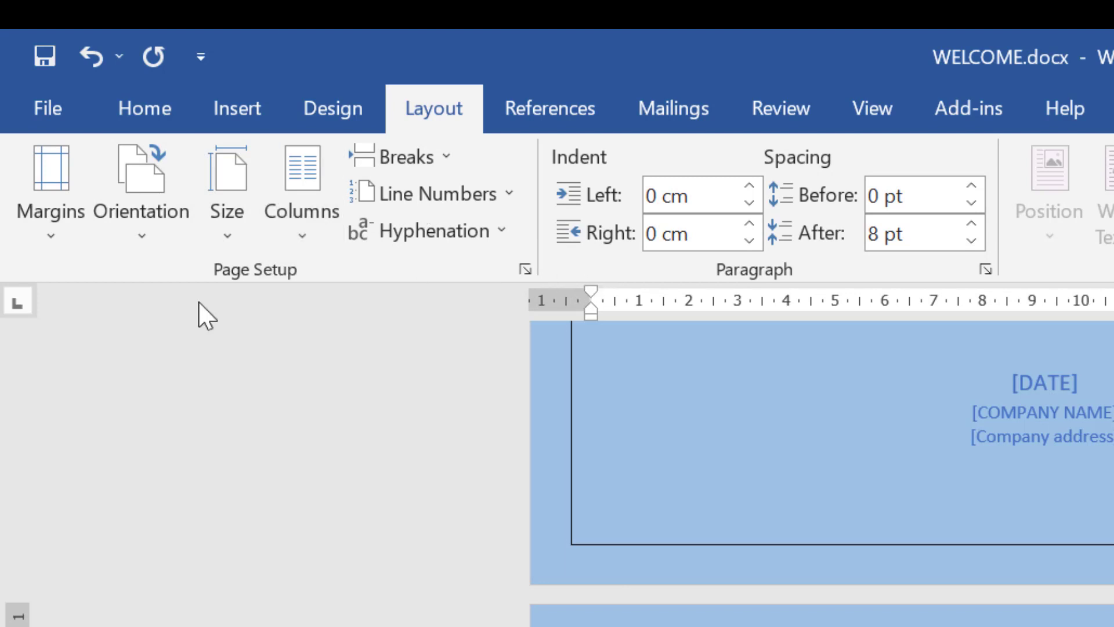
Examine the citation, mail merge and proofing commands, checking the cover page's company placeholders along the way.
left_click(585, 106)
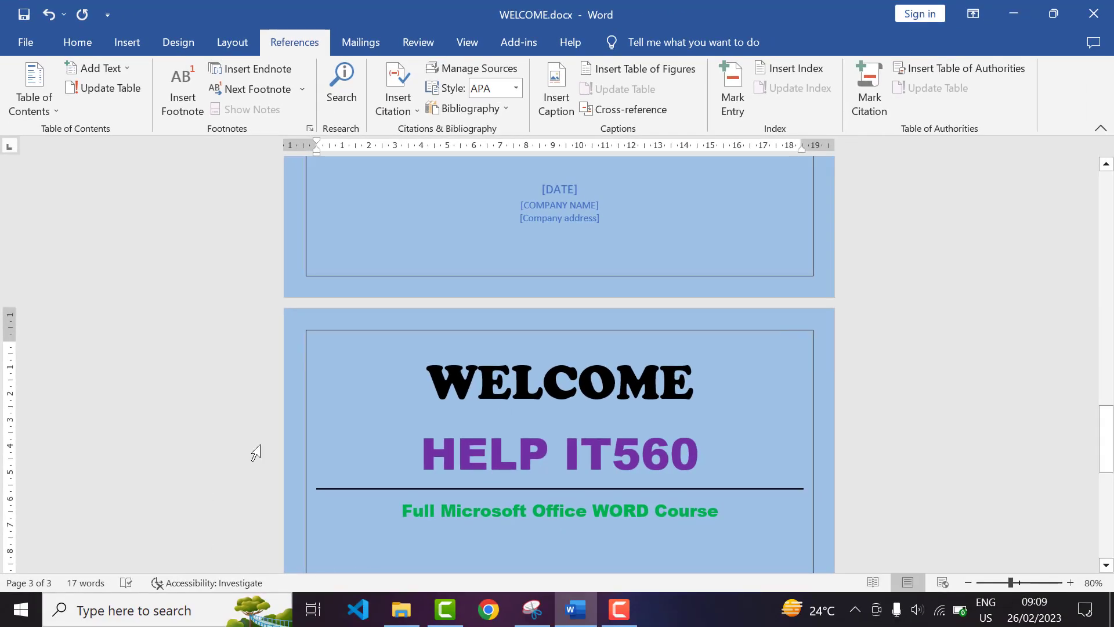
scroll(624, 507, "up", 4)
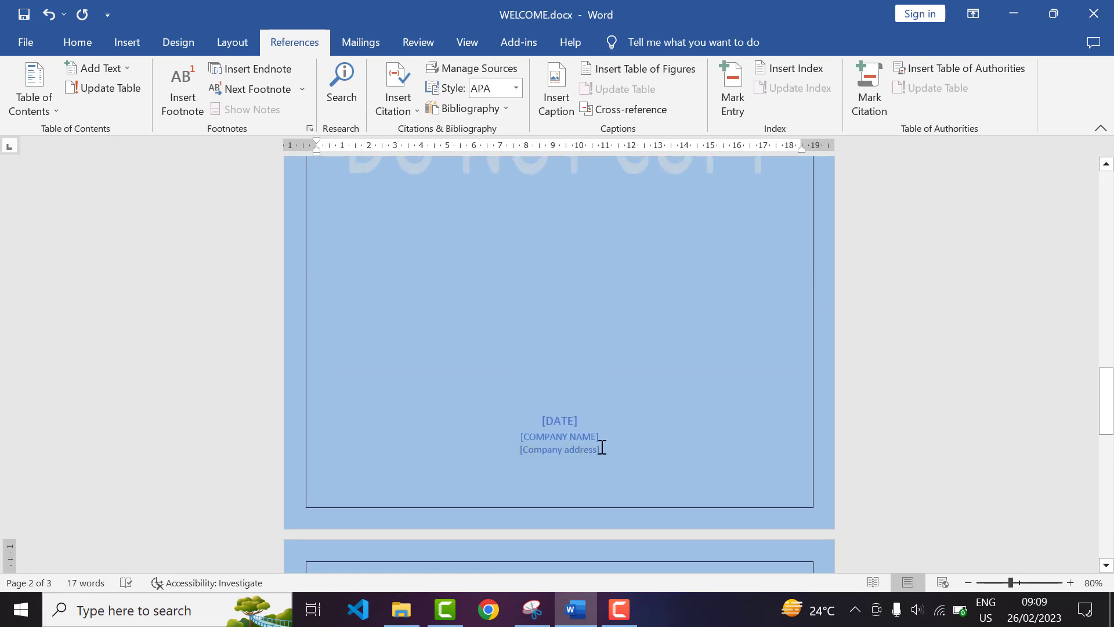
left_click(604, 448)
left_click(609, 434)
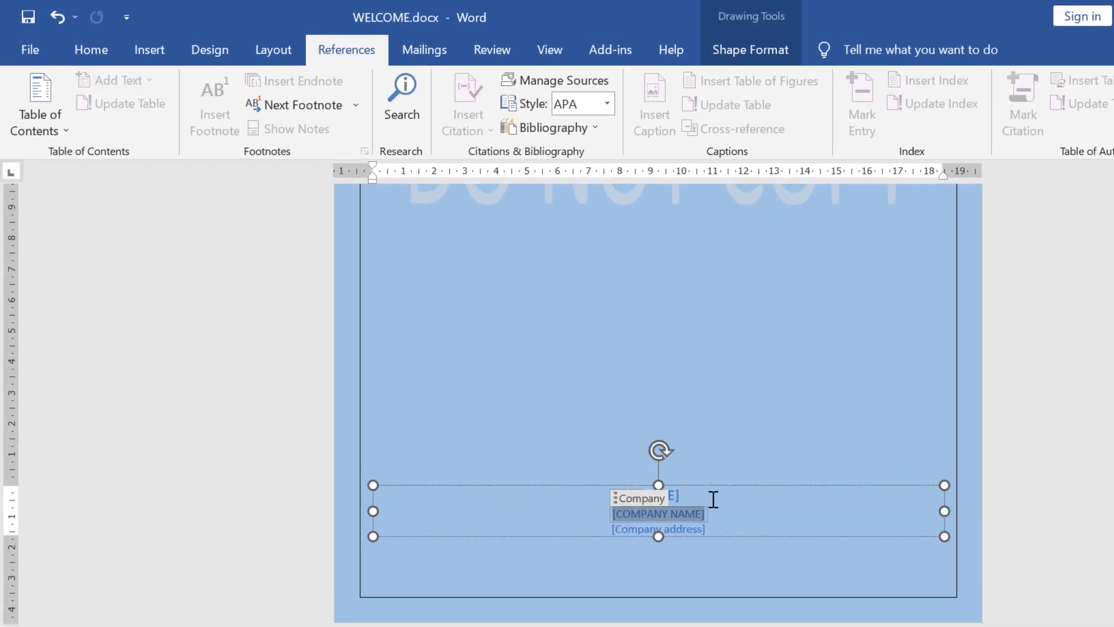
left_click(598, 421)
left_click(855, 495)
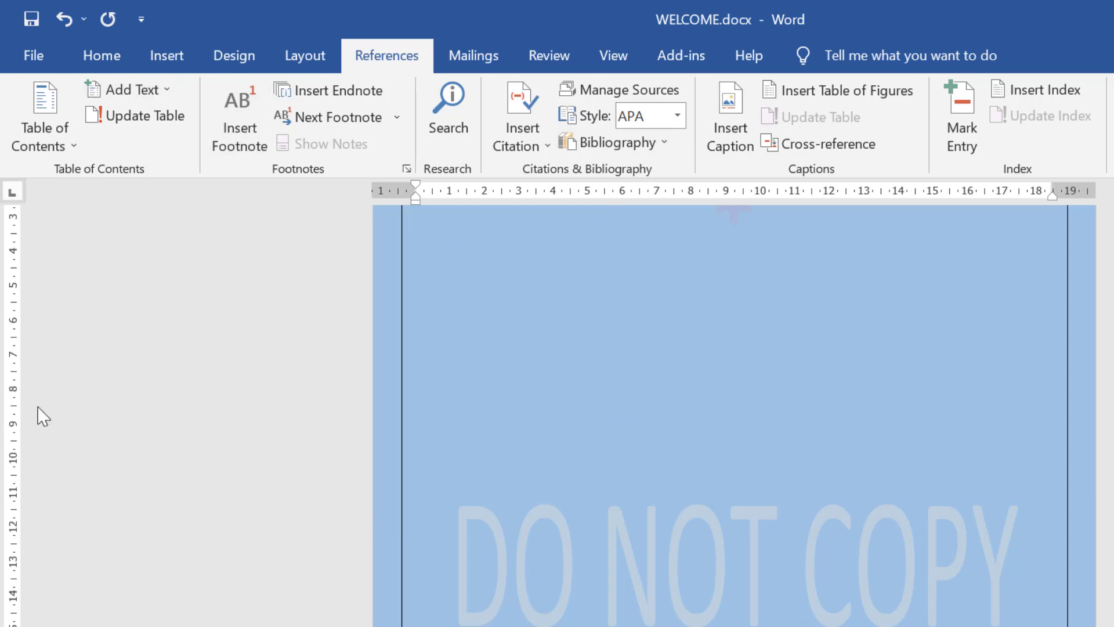
left_click(473, 56)
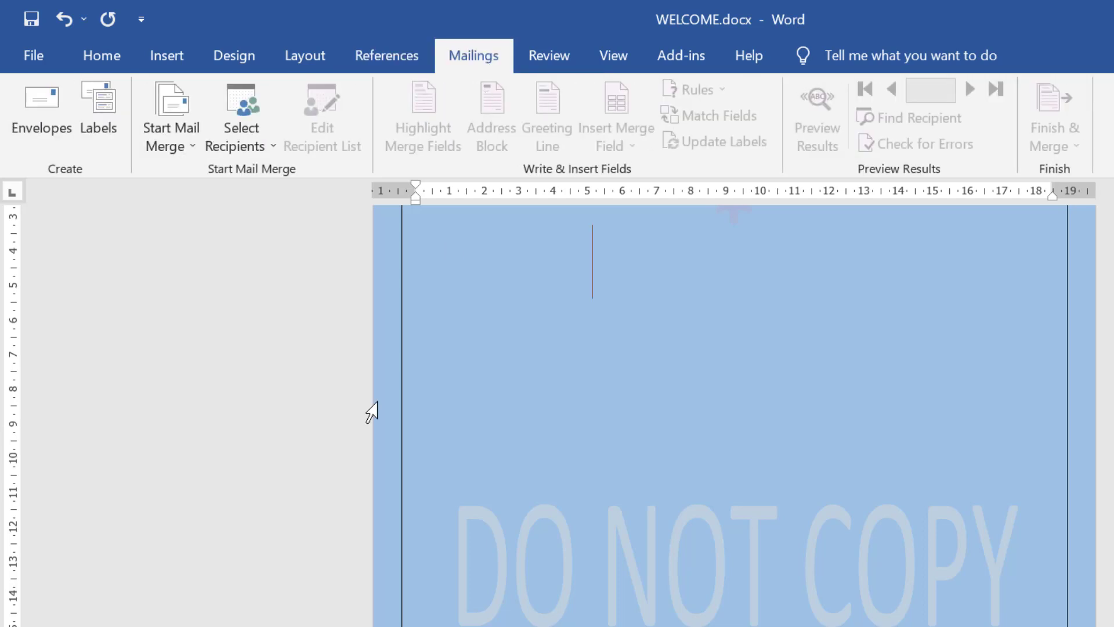
left_click(549, 56)
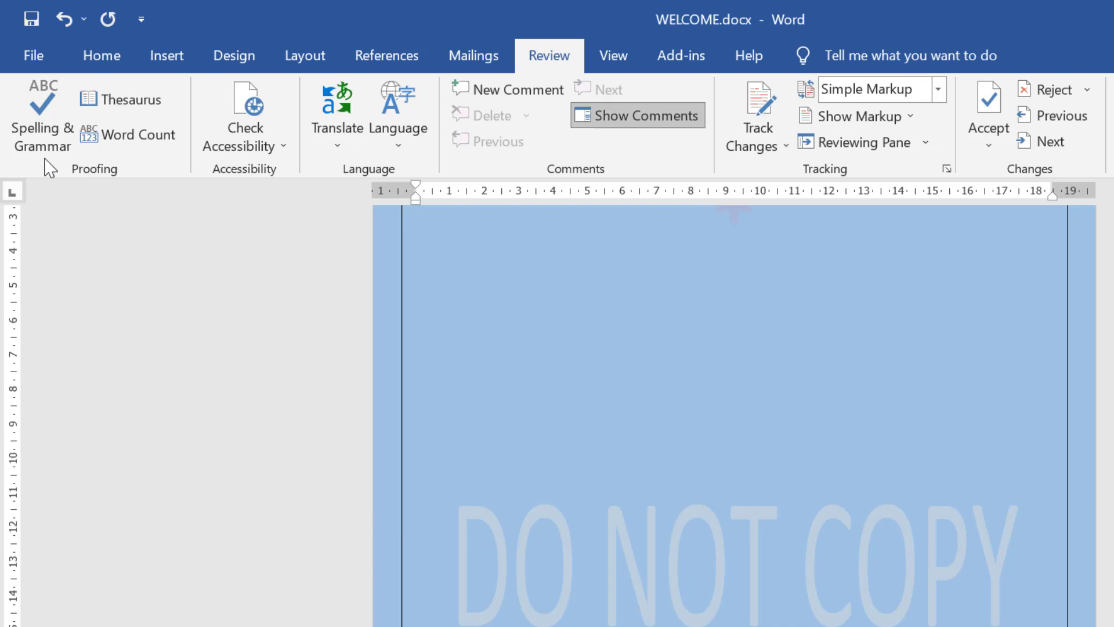
scroll(696, 560, "up", 4)
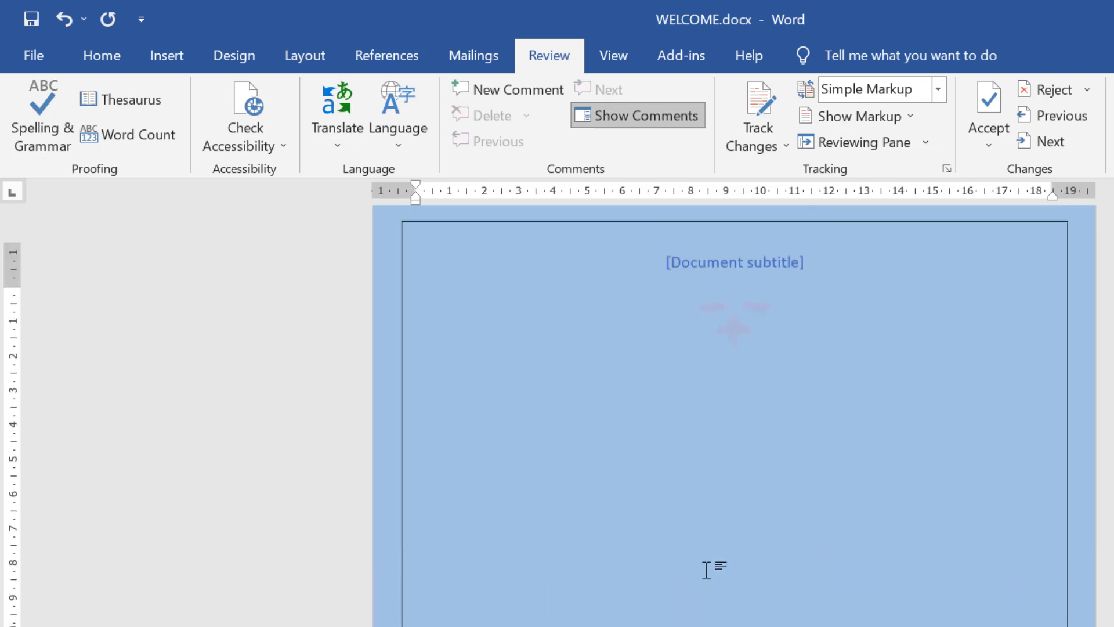
scroll(709, 571, "down", 4)
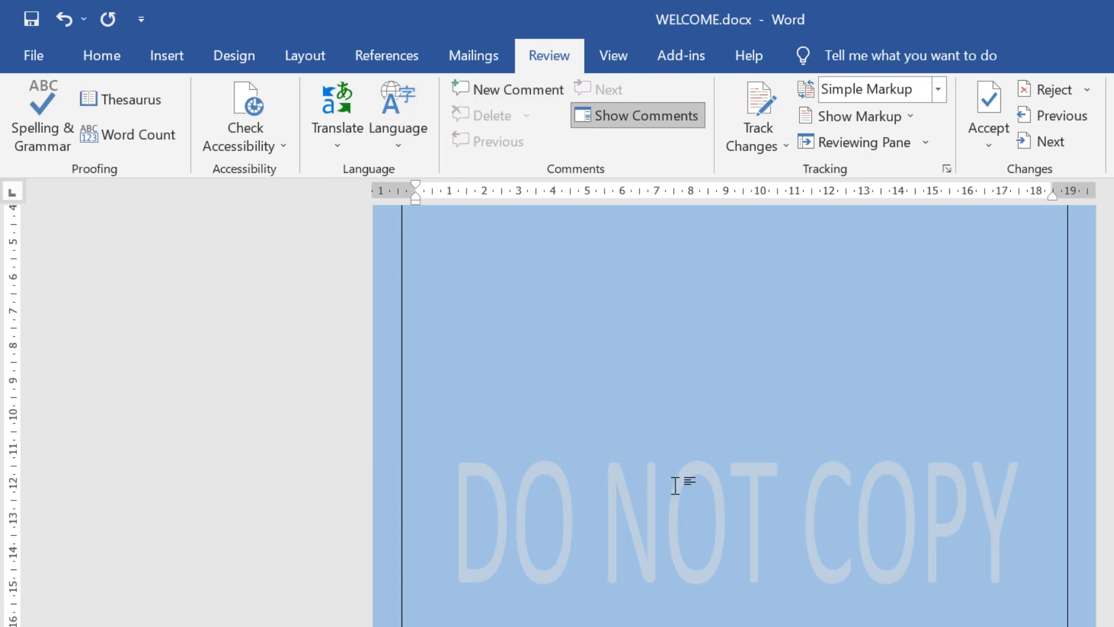
Examine the view, add-in and help commands and bring up the suggested actions of the command search.
left_click(605, 69)
left_click(702, 68)
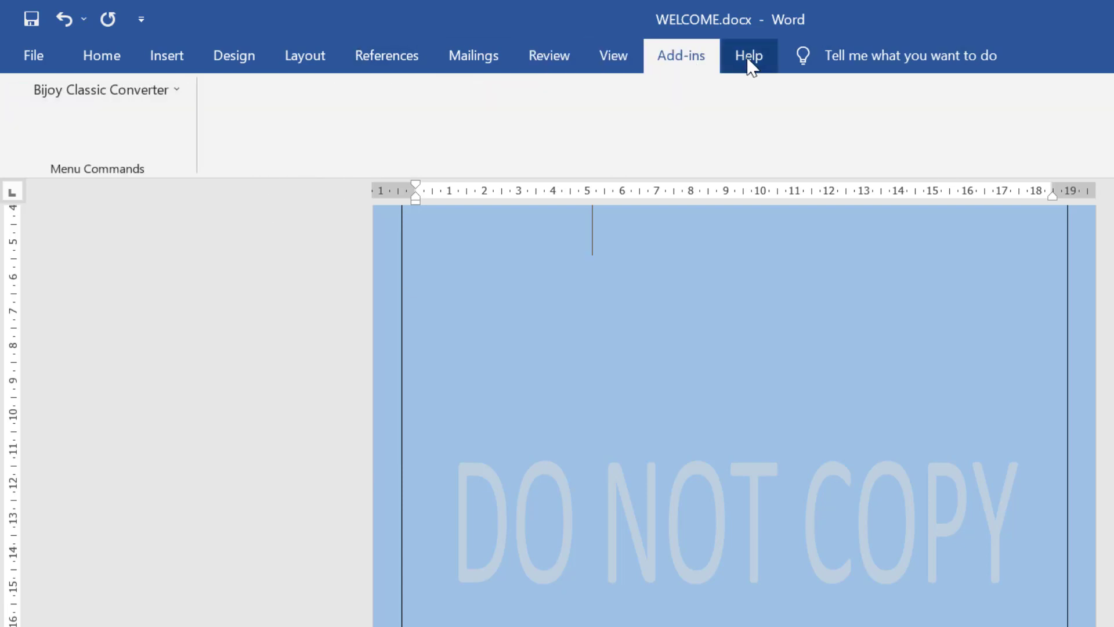
left_click(749, 64)
left_click(915, 55)
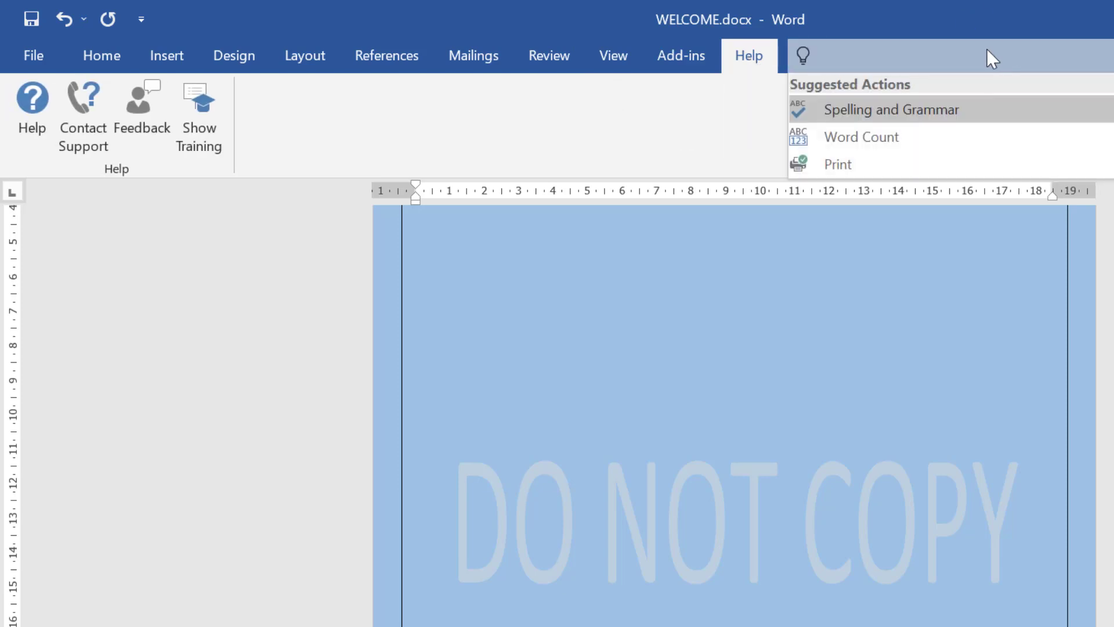
key("Escape")
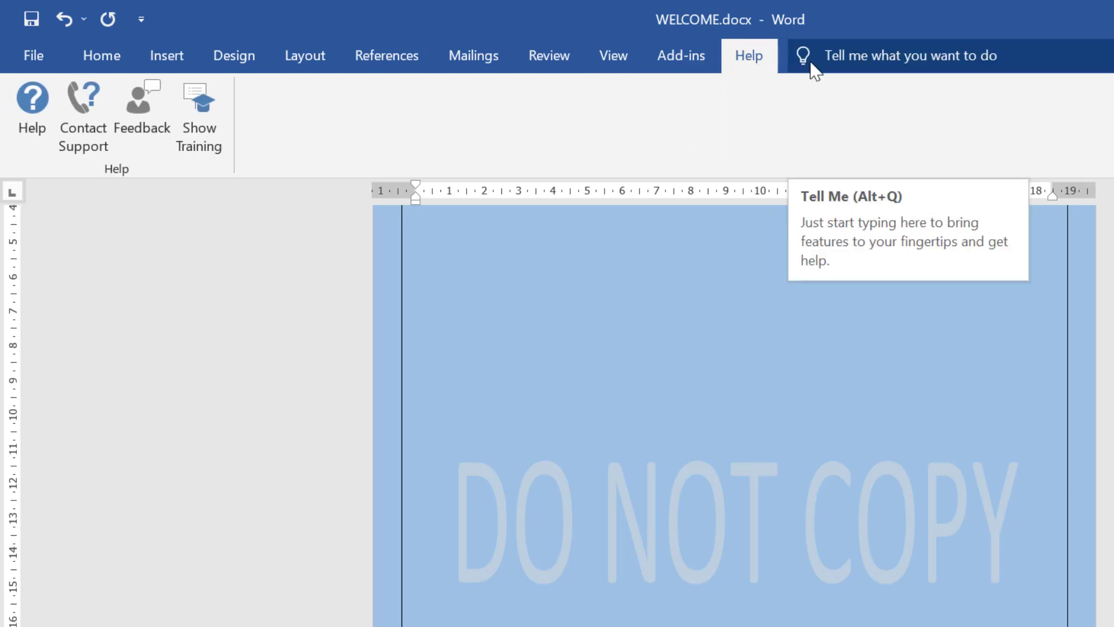
left_click(887, 64)
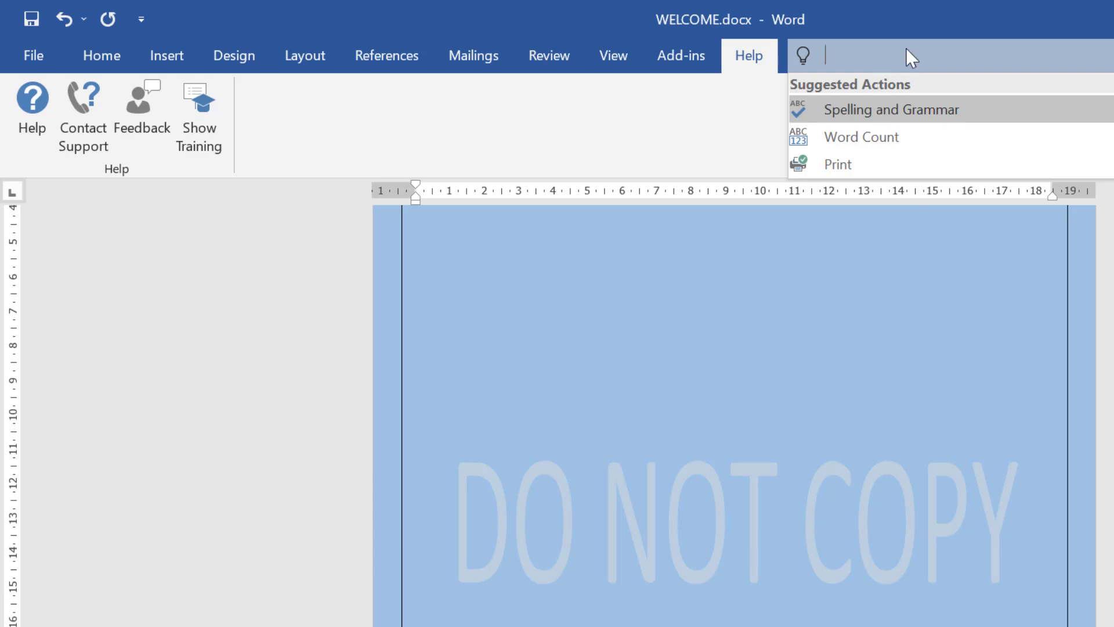
type("spe")
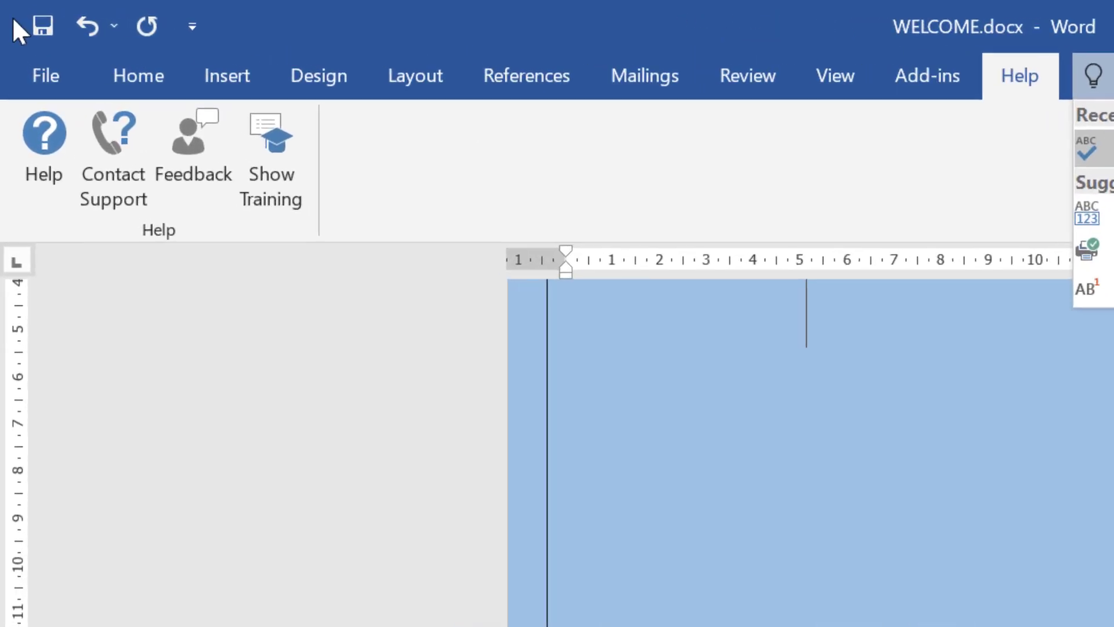
Look over the options for creating and opening documents and save WELCOME.docx.
left_click(53, 77)
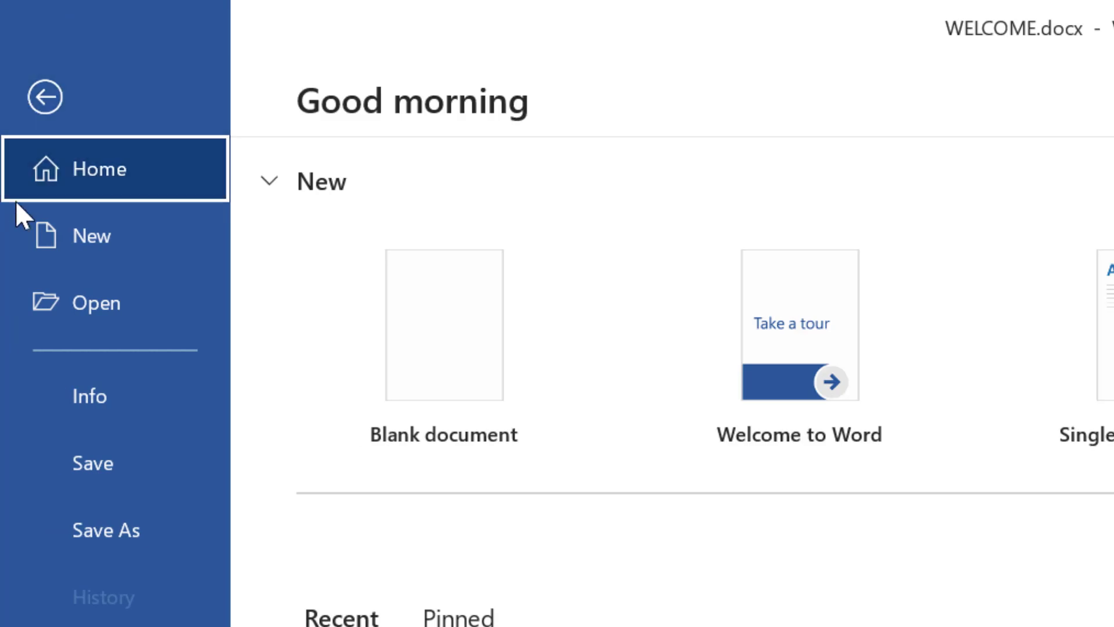
left_click(65, 227)
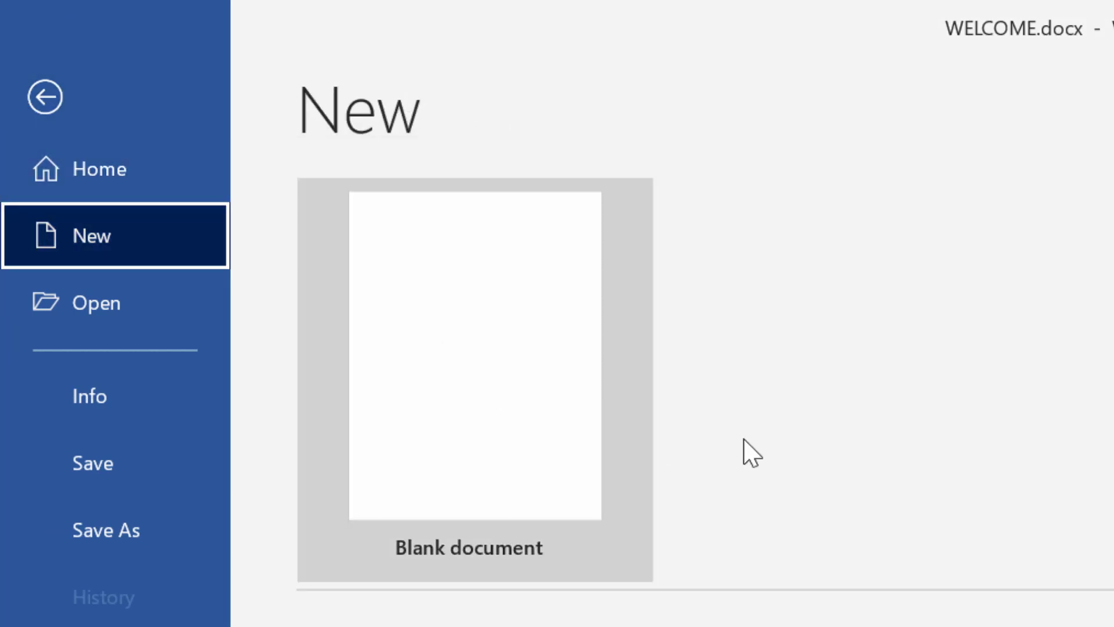
left_click(74, 311)
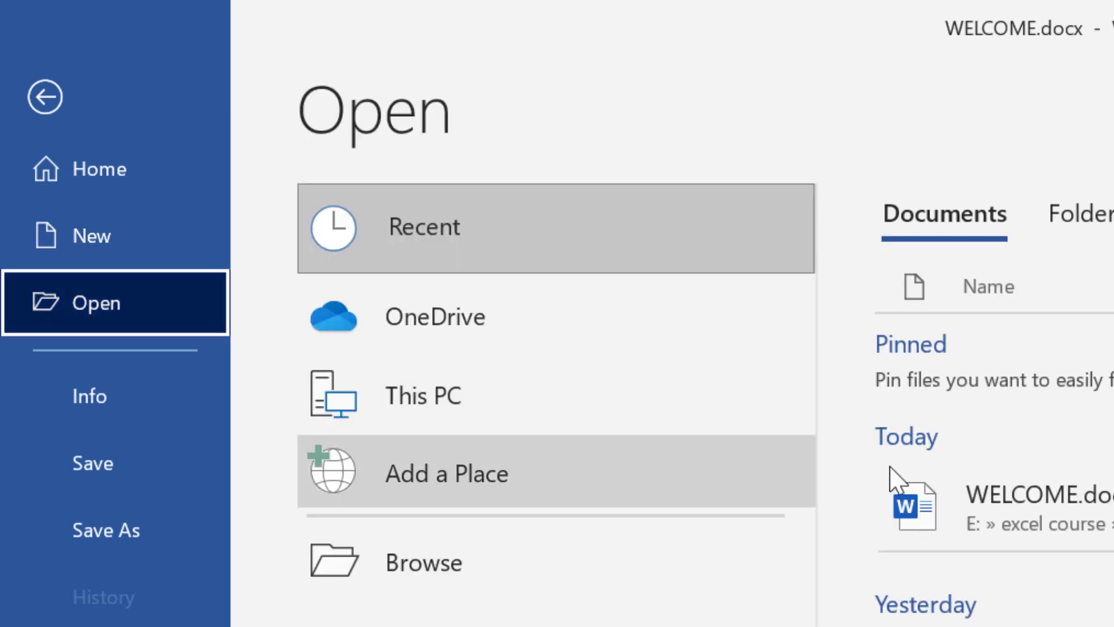
left_click(121, 470)
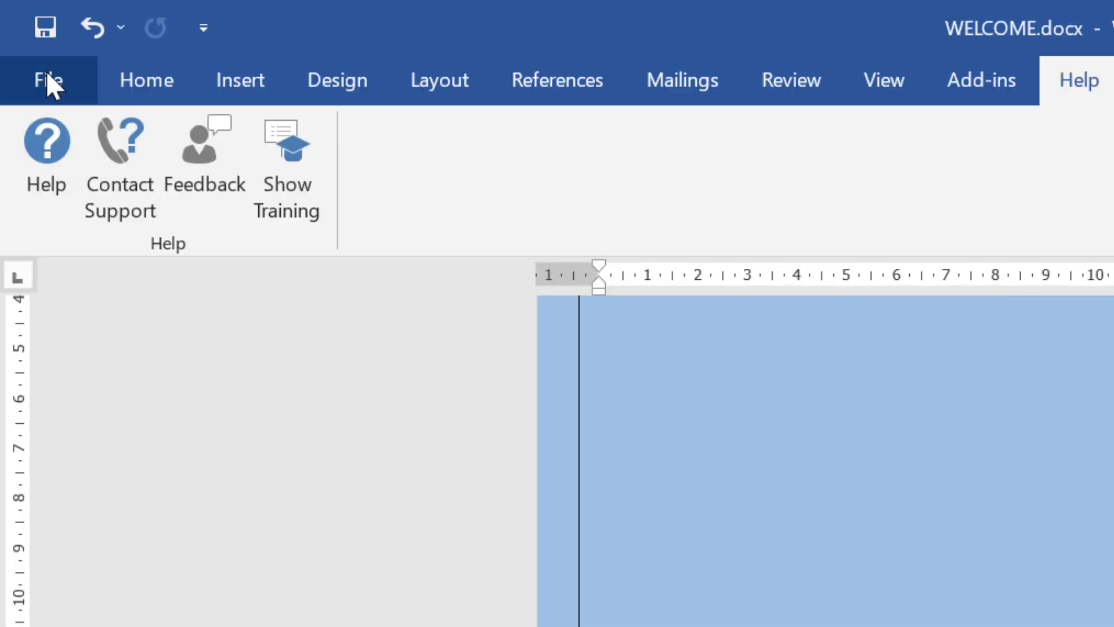
Examine the document's print settings and page through its print preview to the last page.
left_click(47, 80)
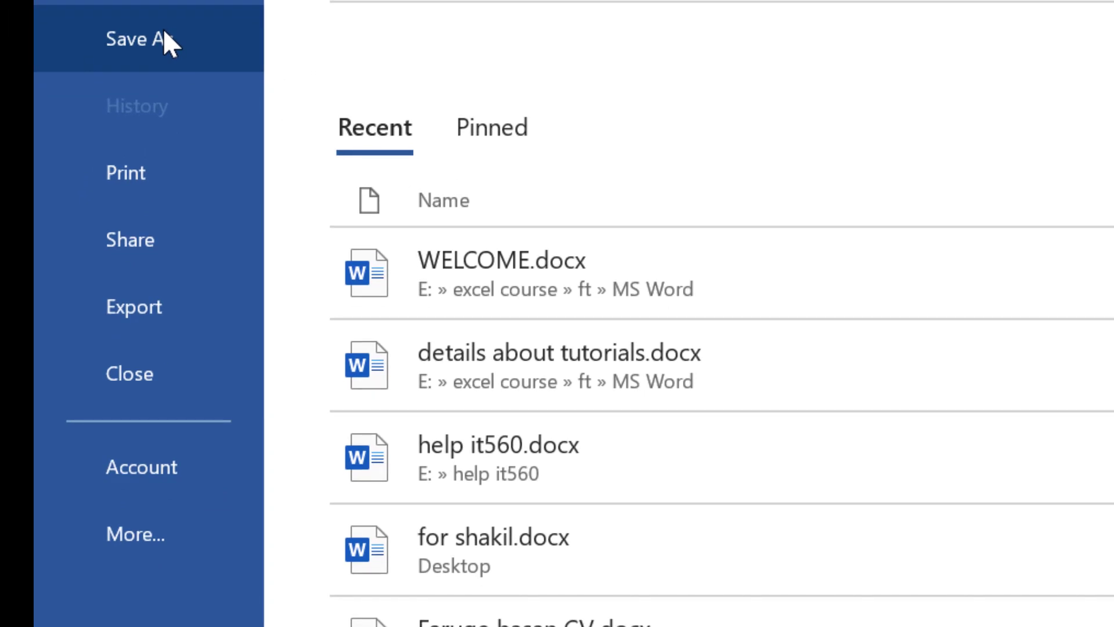
left_click(137, 177)
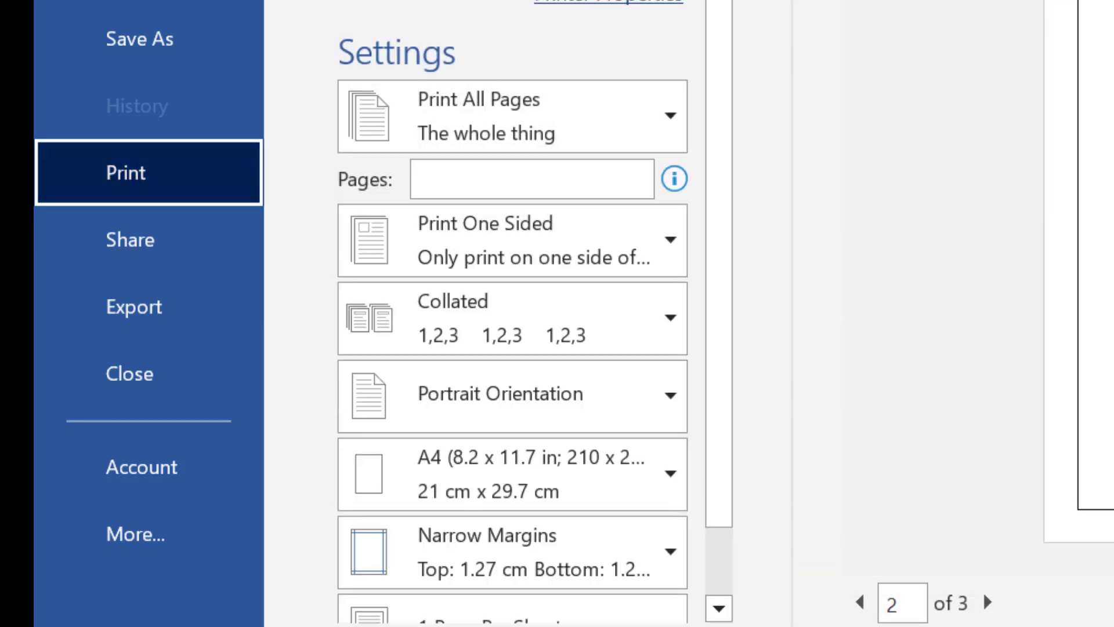
scroll(1079, 290, "up", 3)
scroll(1079, 290, "down", 5)
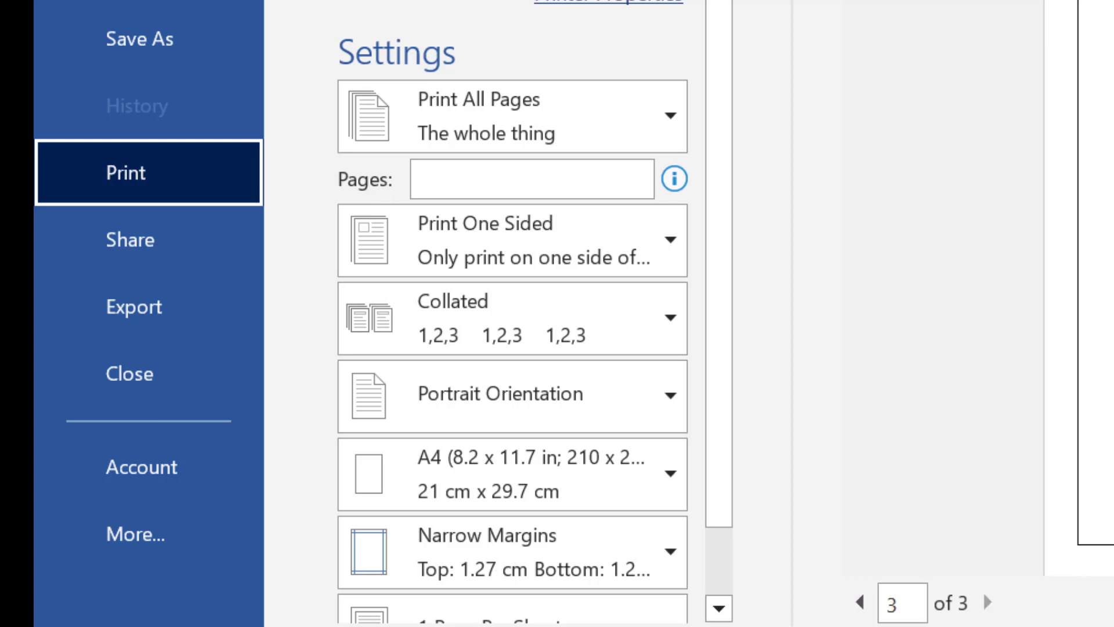